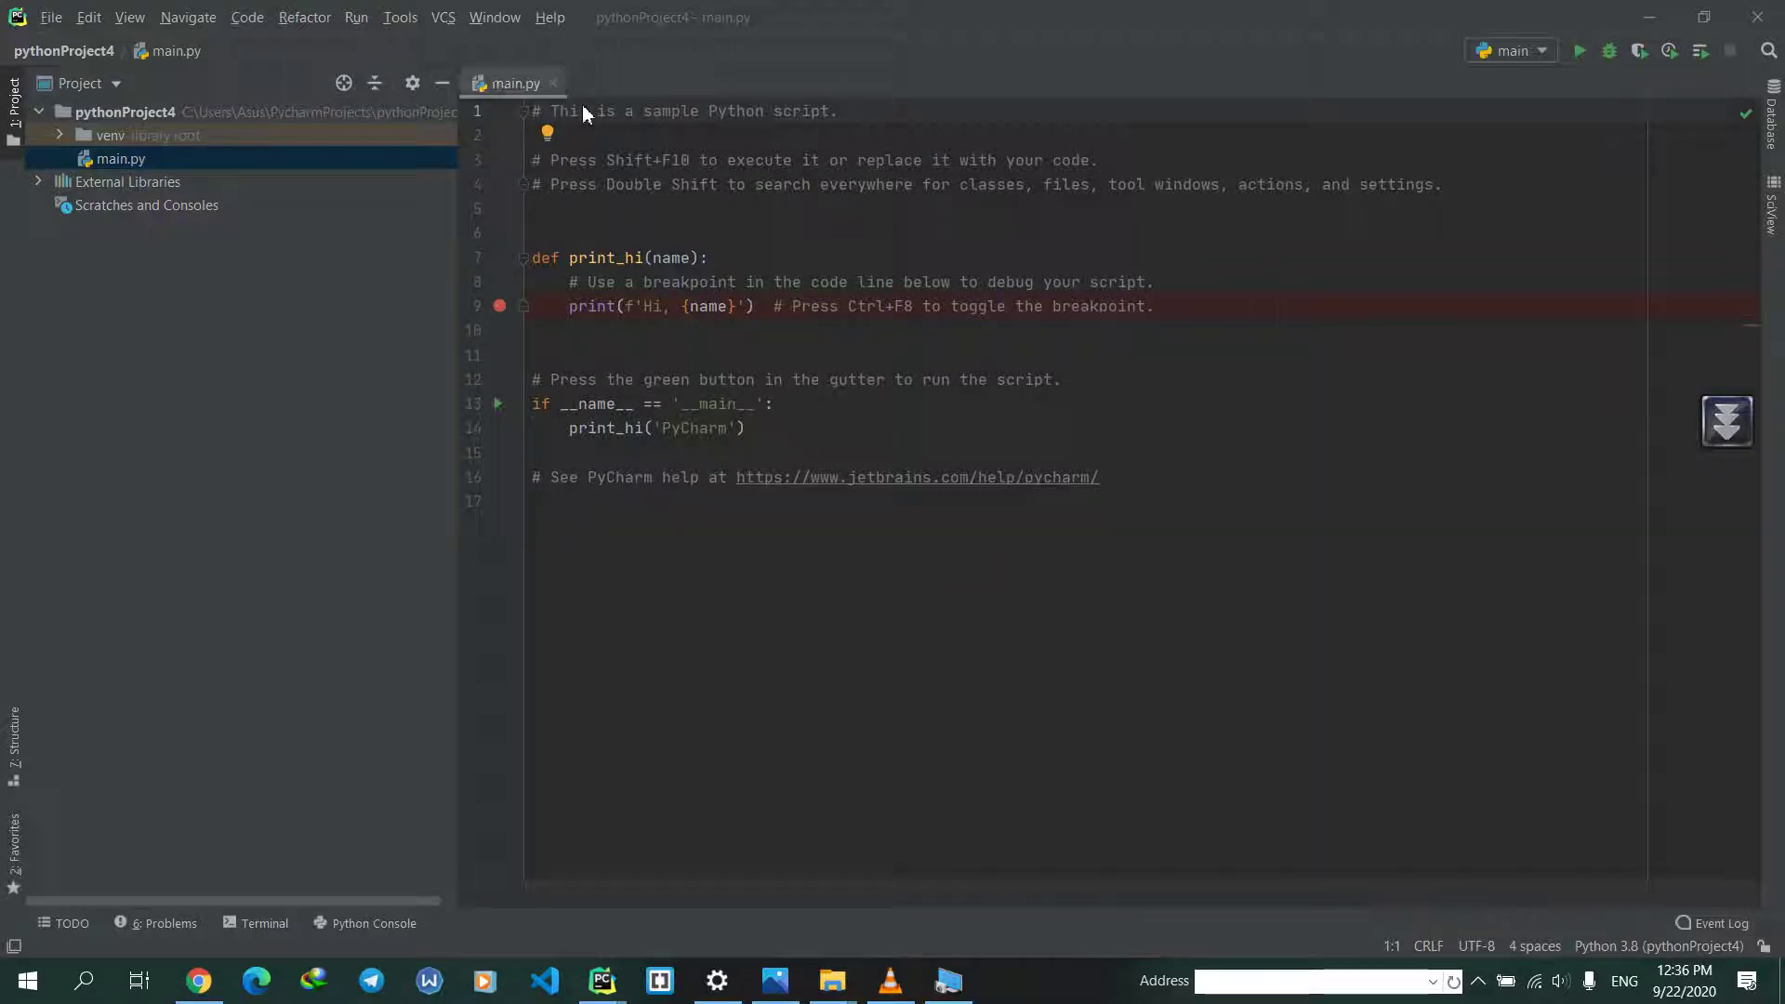
- Add a Python file named first.py to pythonProject4's venv folder
right_click(112, 130)
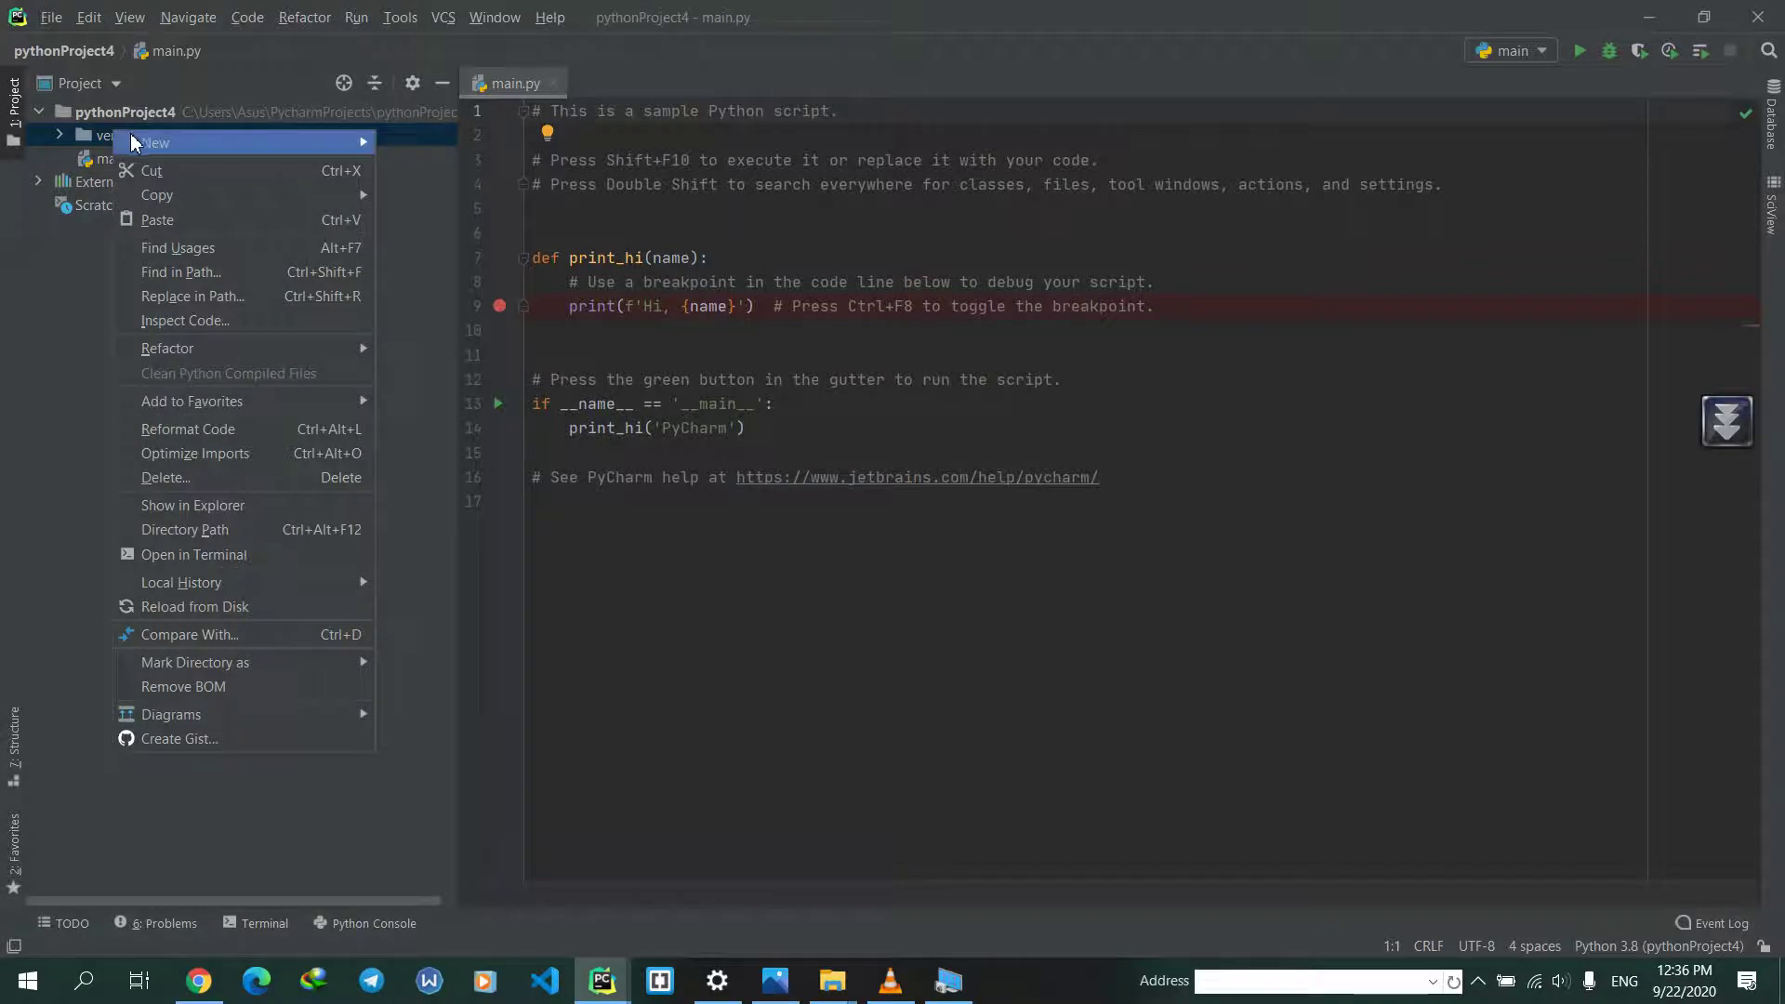
mouse_move(237, 142)
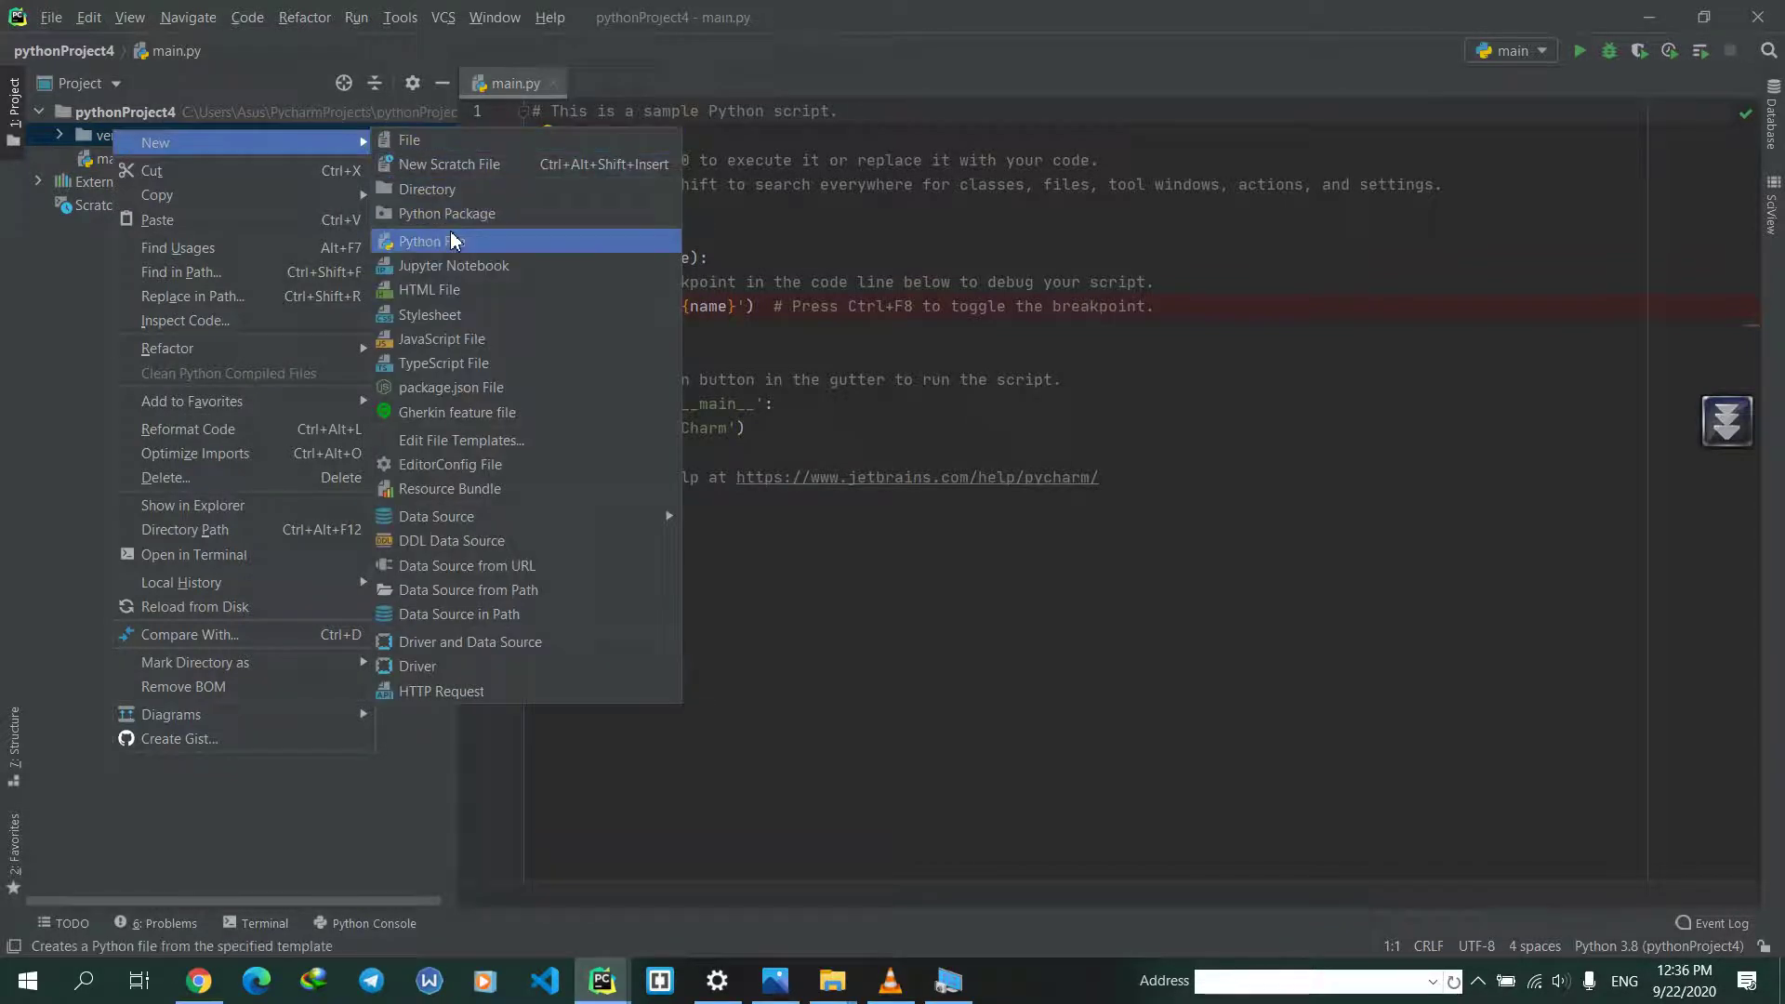
left_click(452, 242)
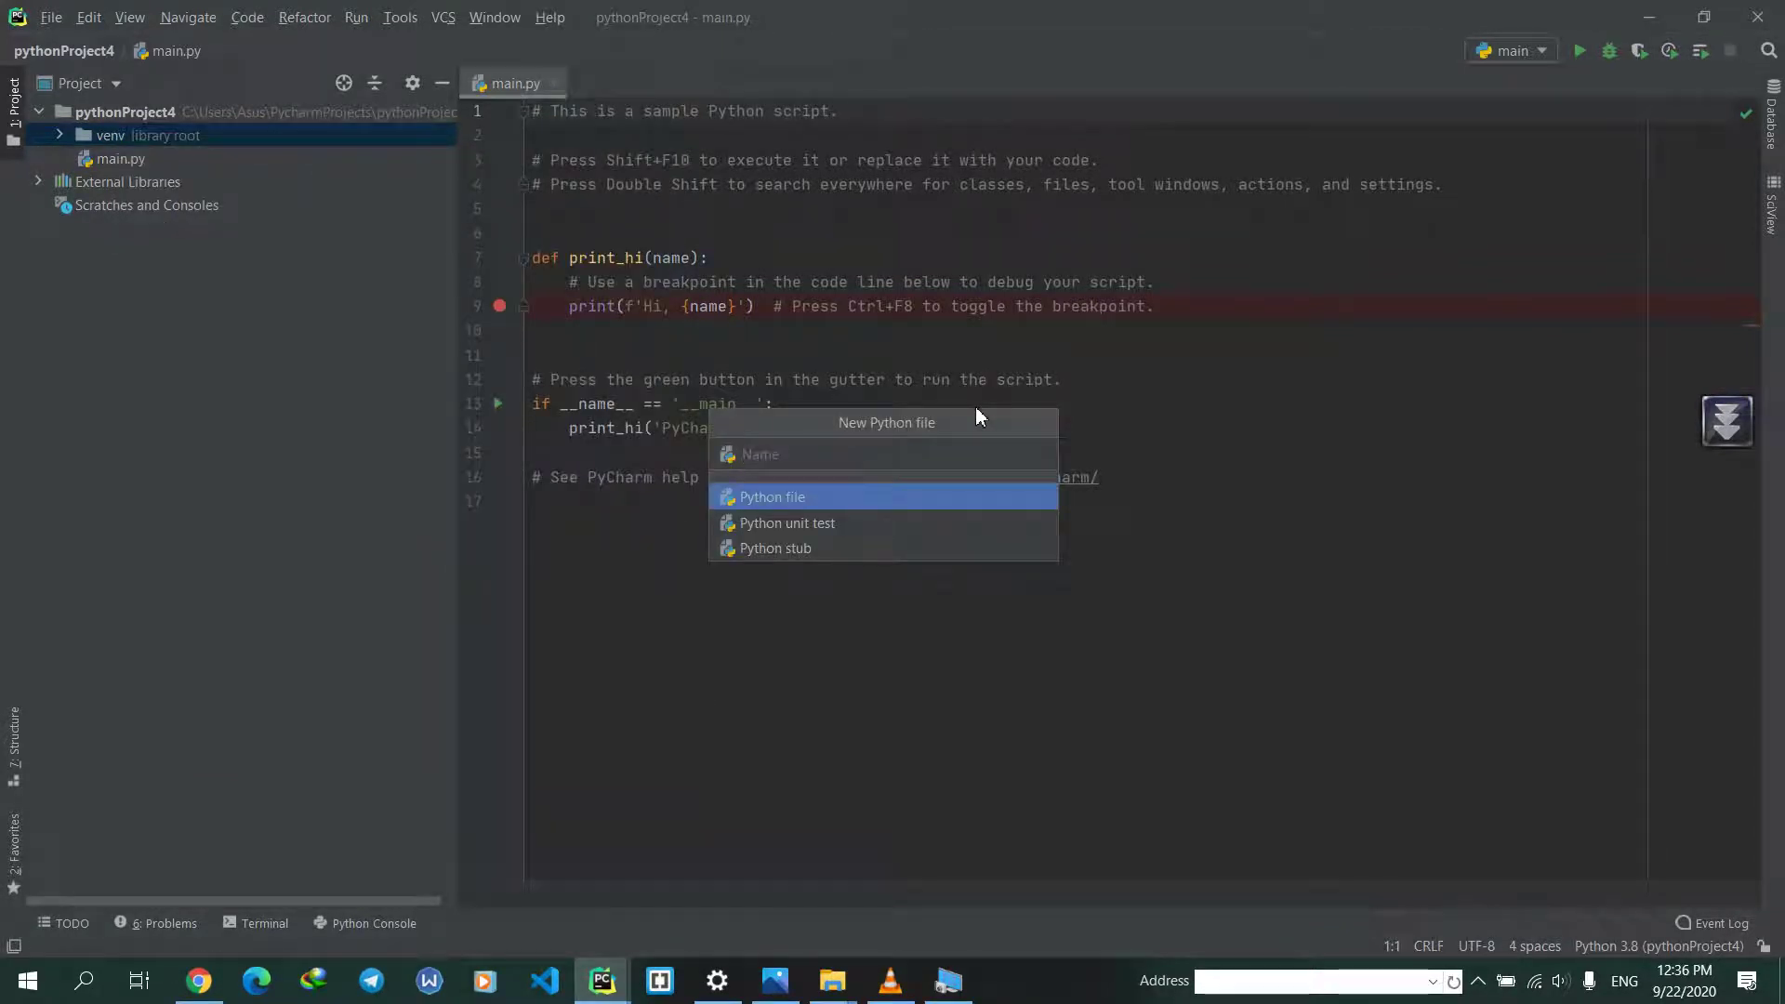
type("filst")
key("Return")
type("p")
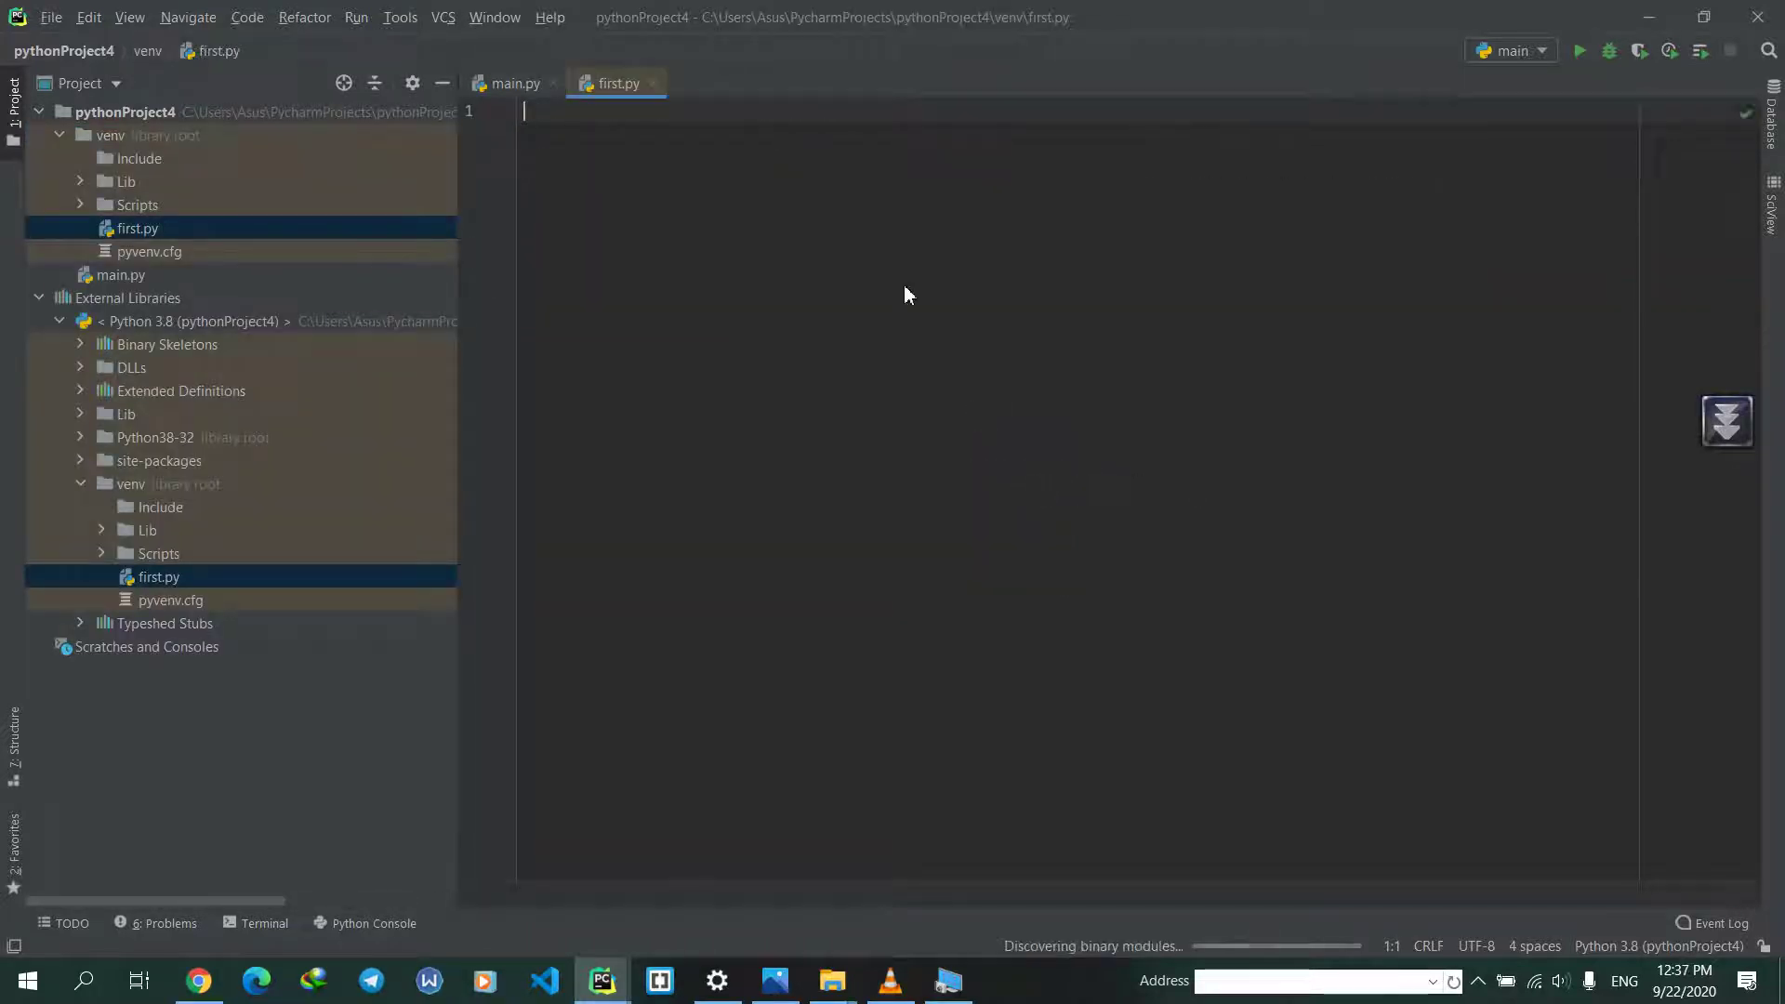
type("rint(")
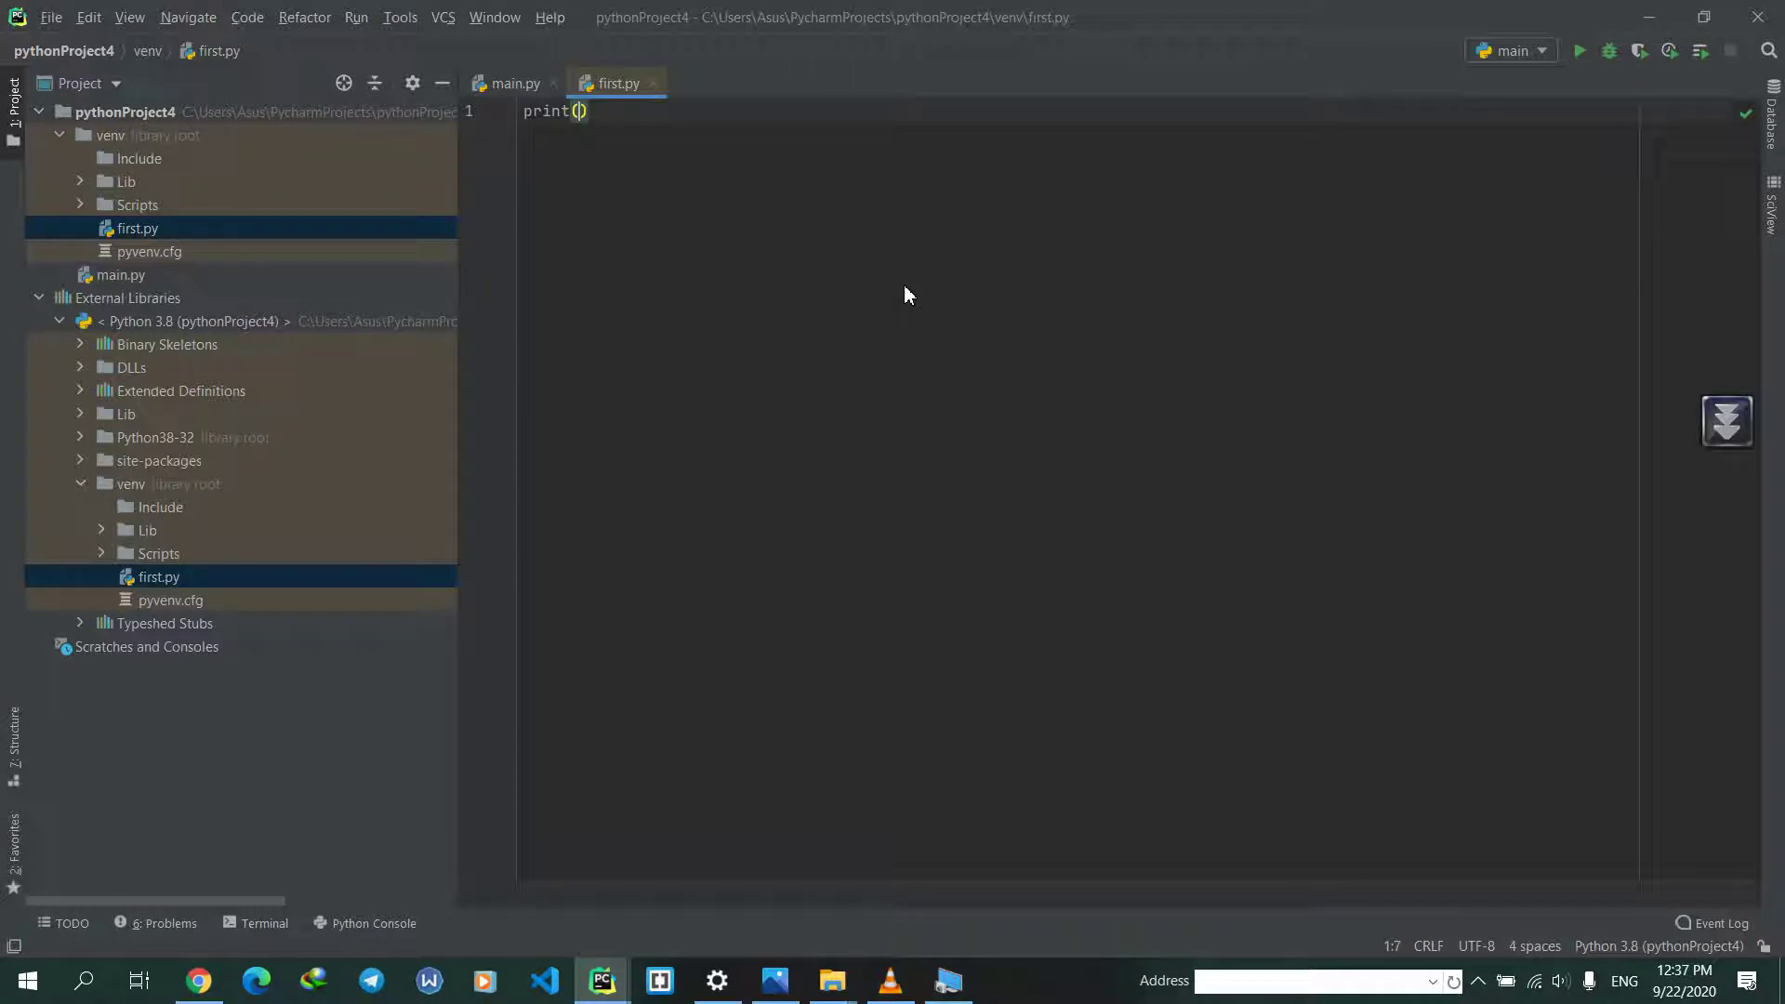
type("123")
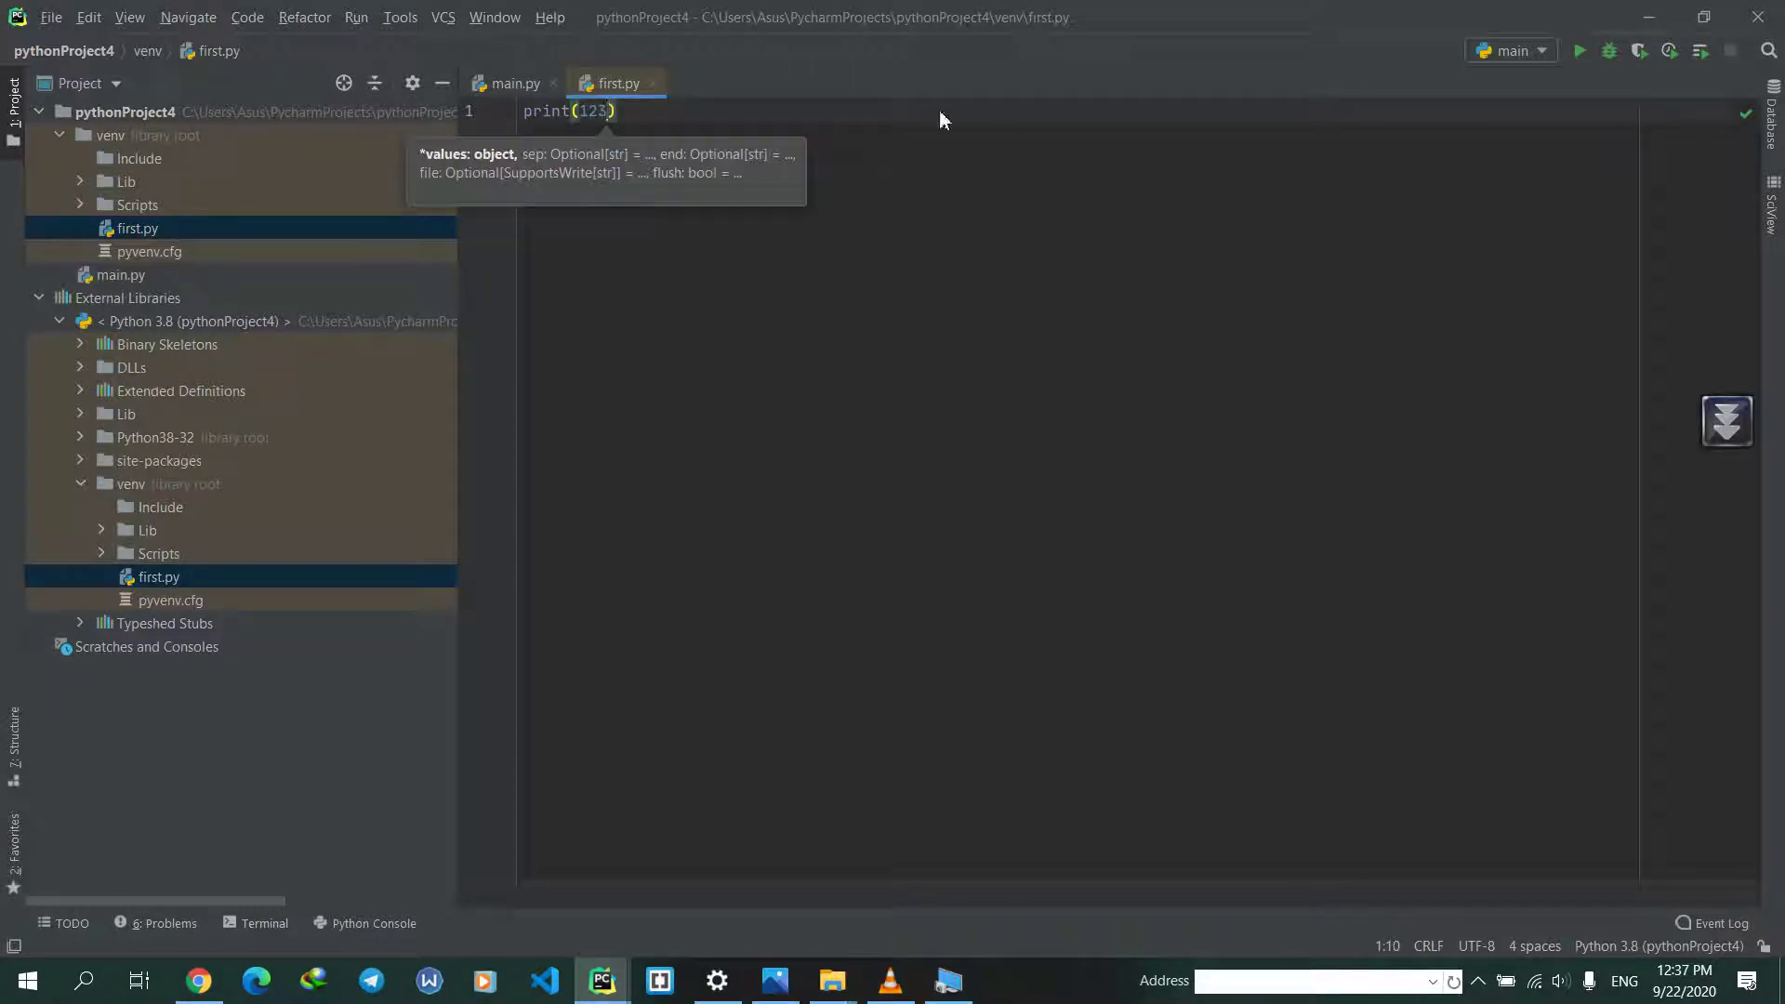
- Run the project, see 'Hi, PyCharm' from main.py, then return to first.py
left_click(1580, 50)
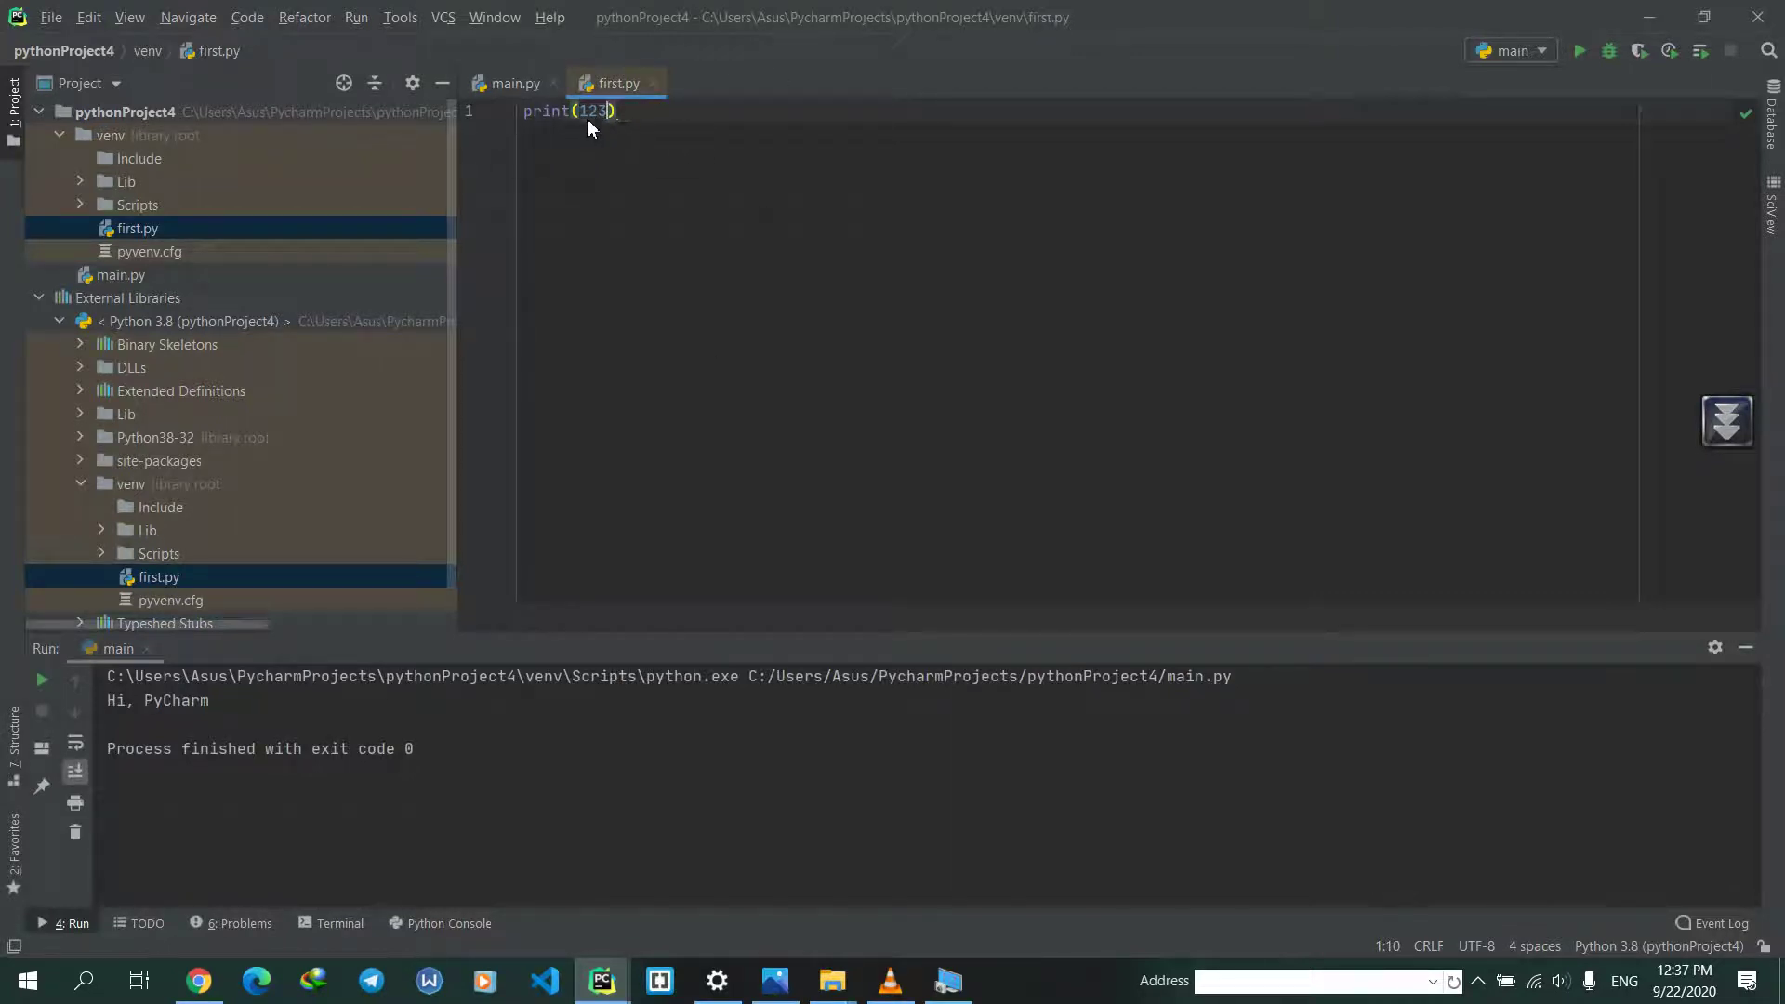
left_click(520, 80)
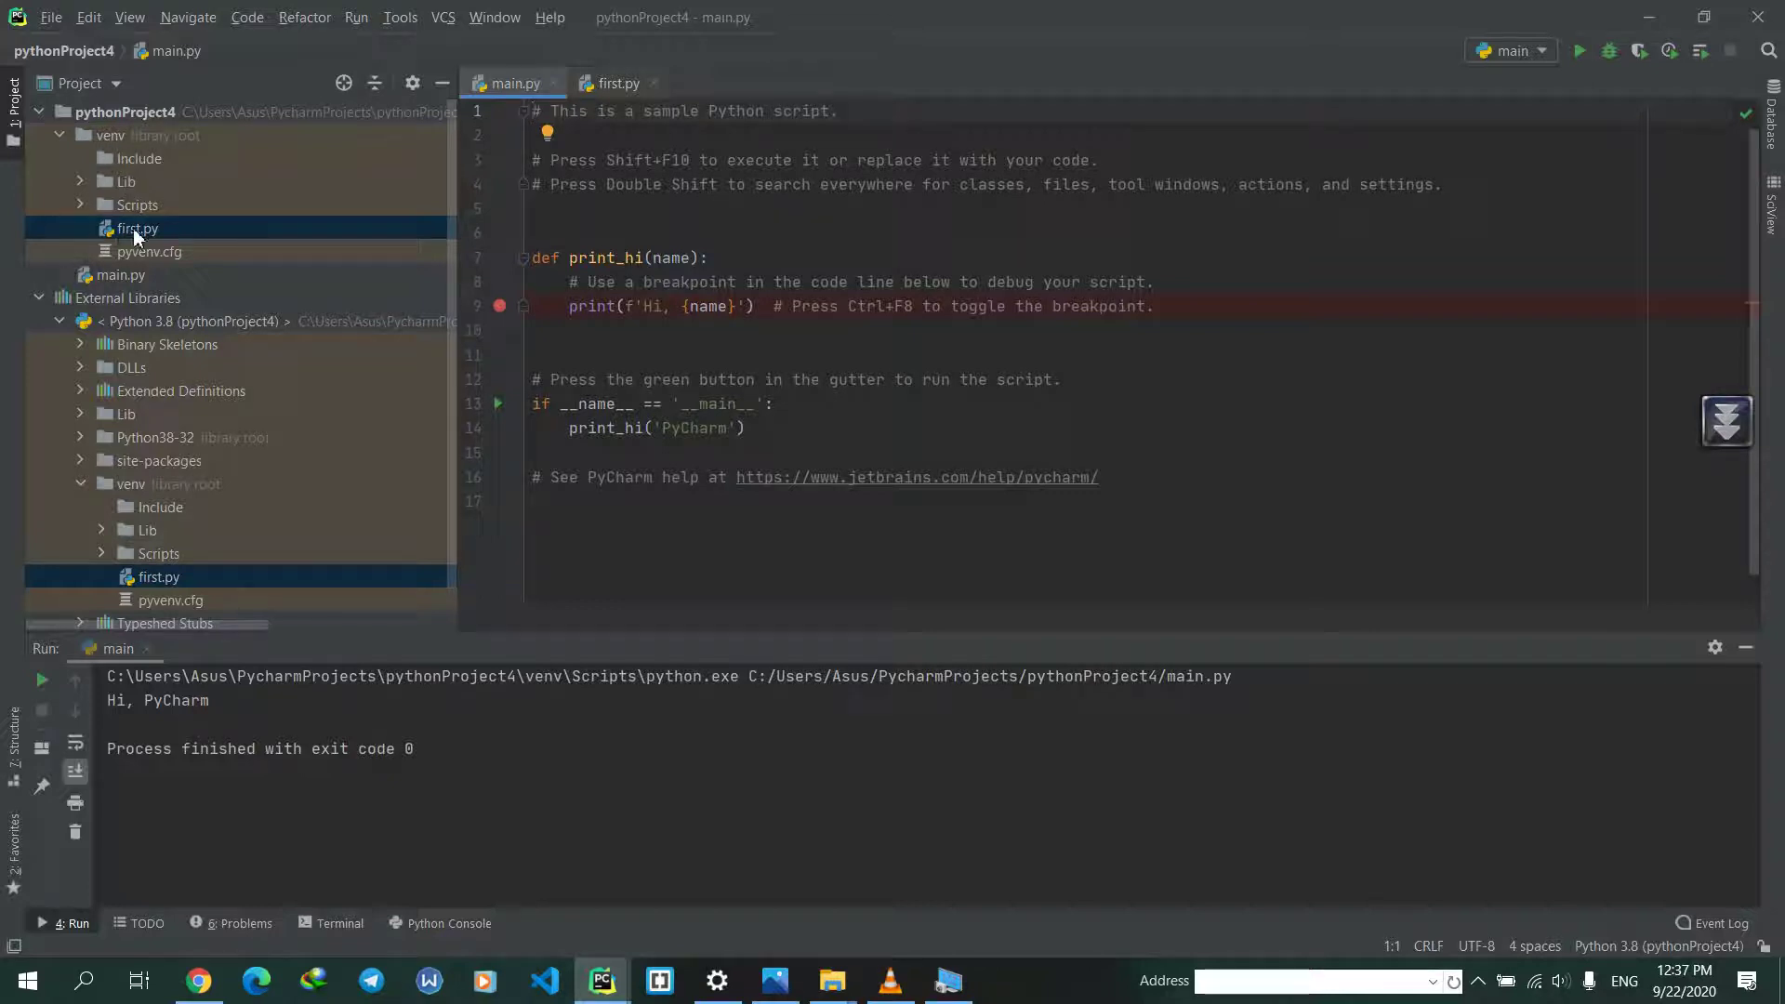
left_click(126, 276)
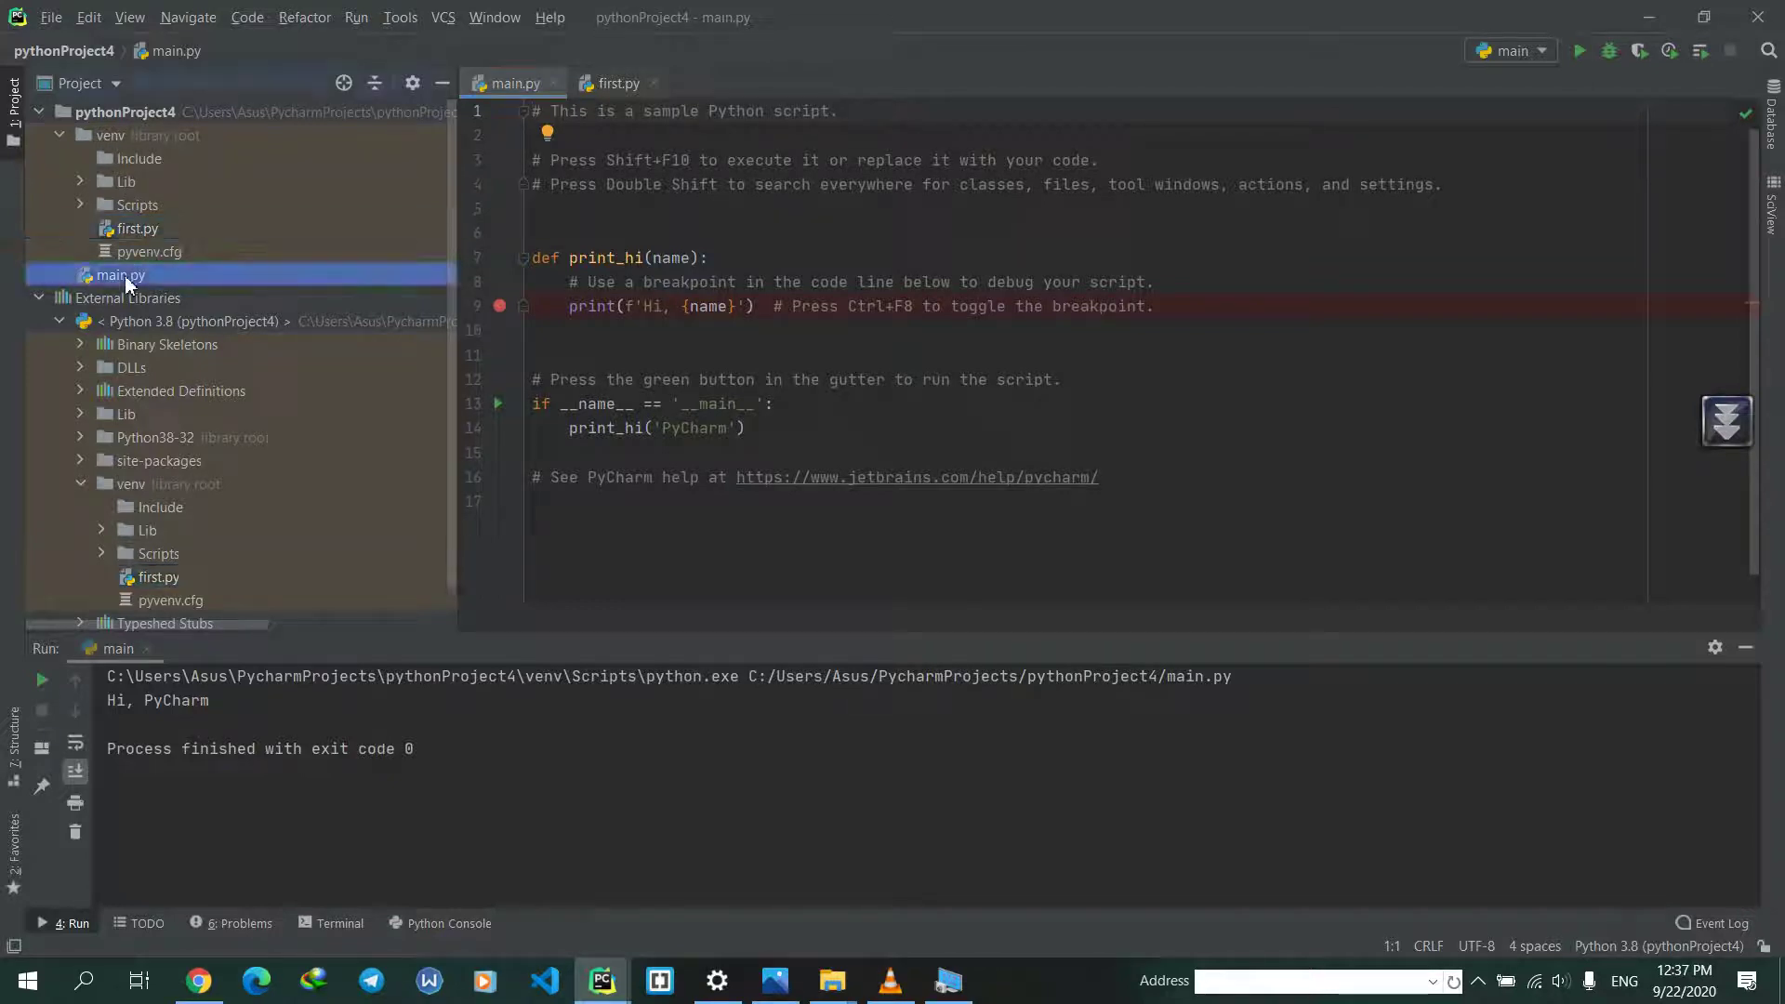
left_click(618, 85)
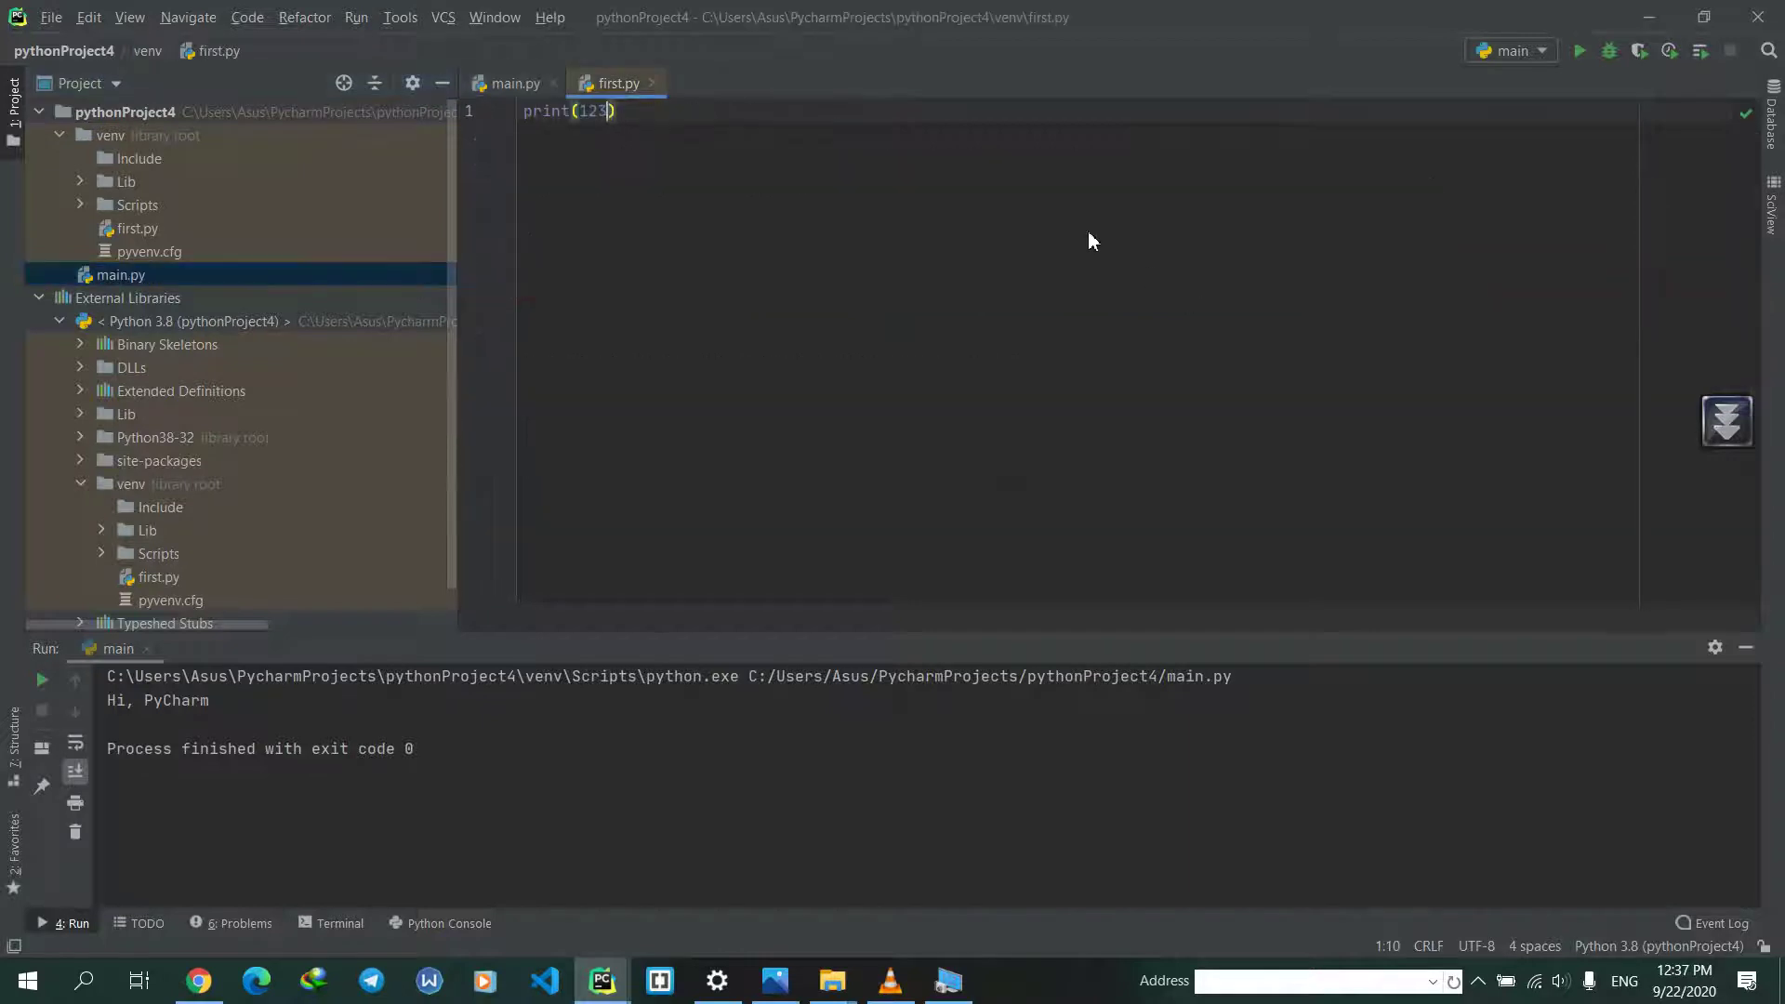
right_click(142, 275)
mouse_move(183, 265)
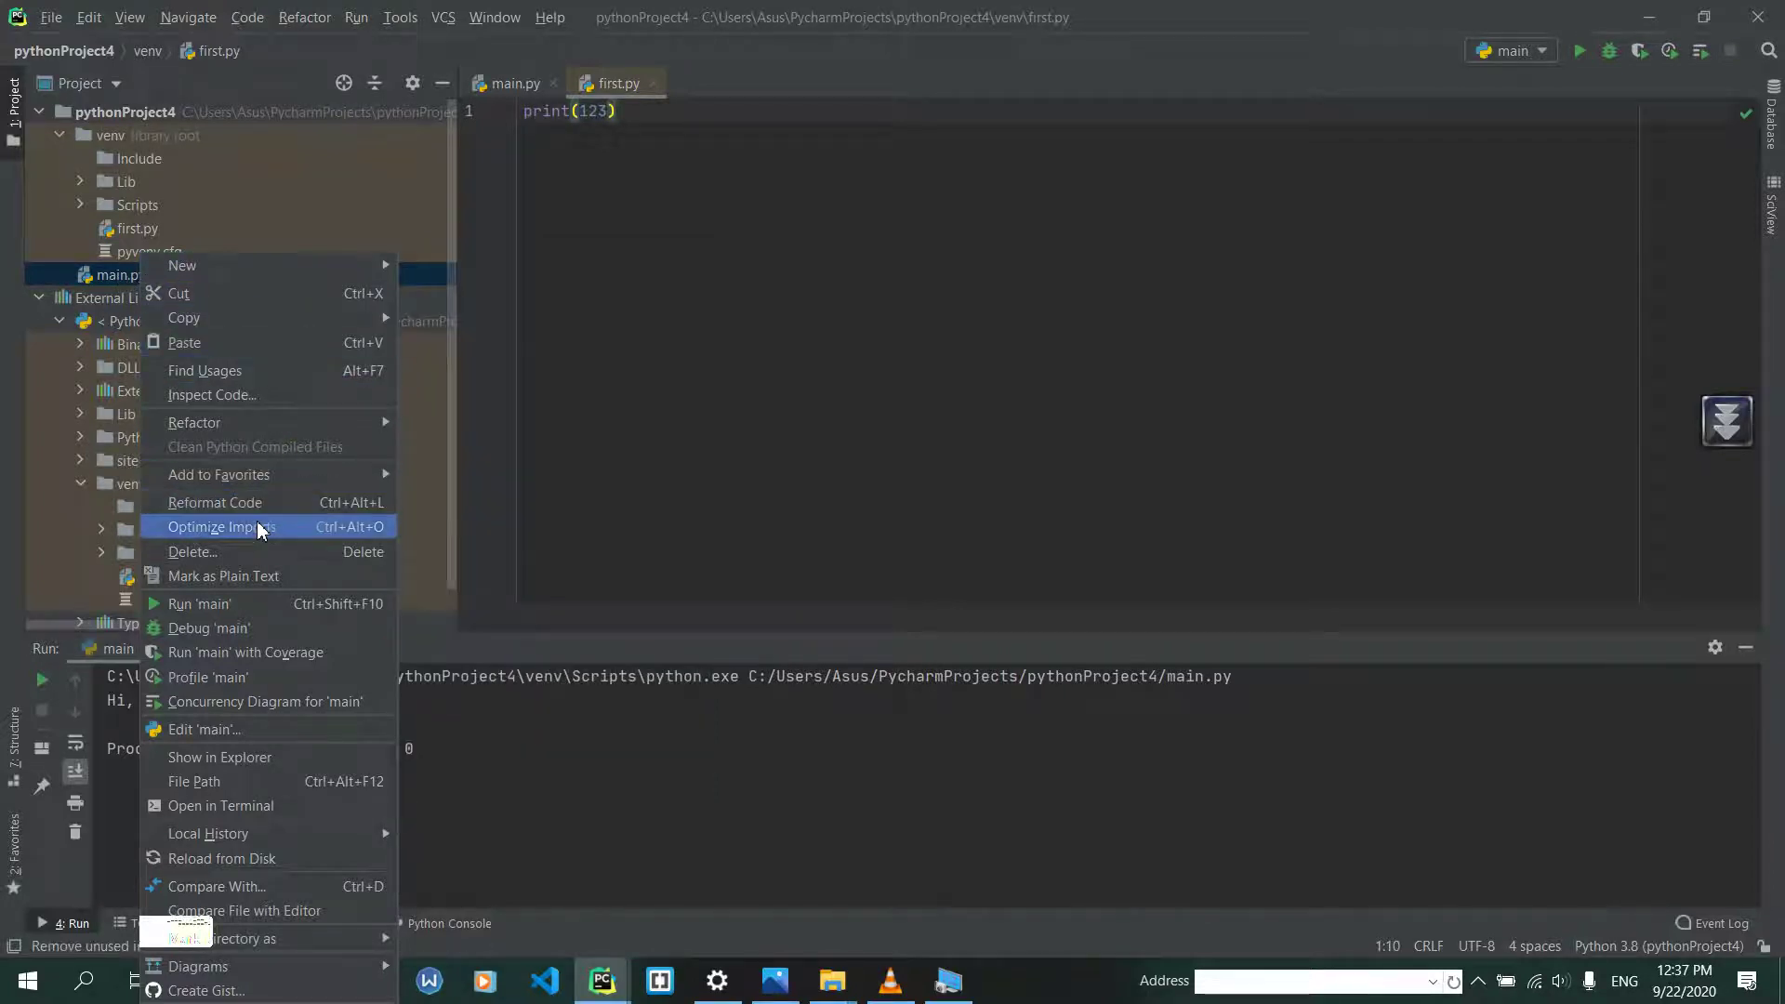
- Delete main.py and rerun, inspecting the 'No such file or directory' error
left_click(253, 552)
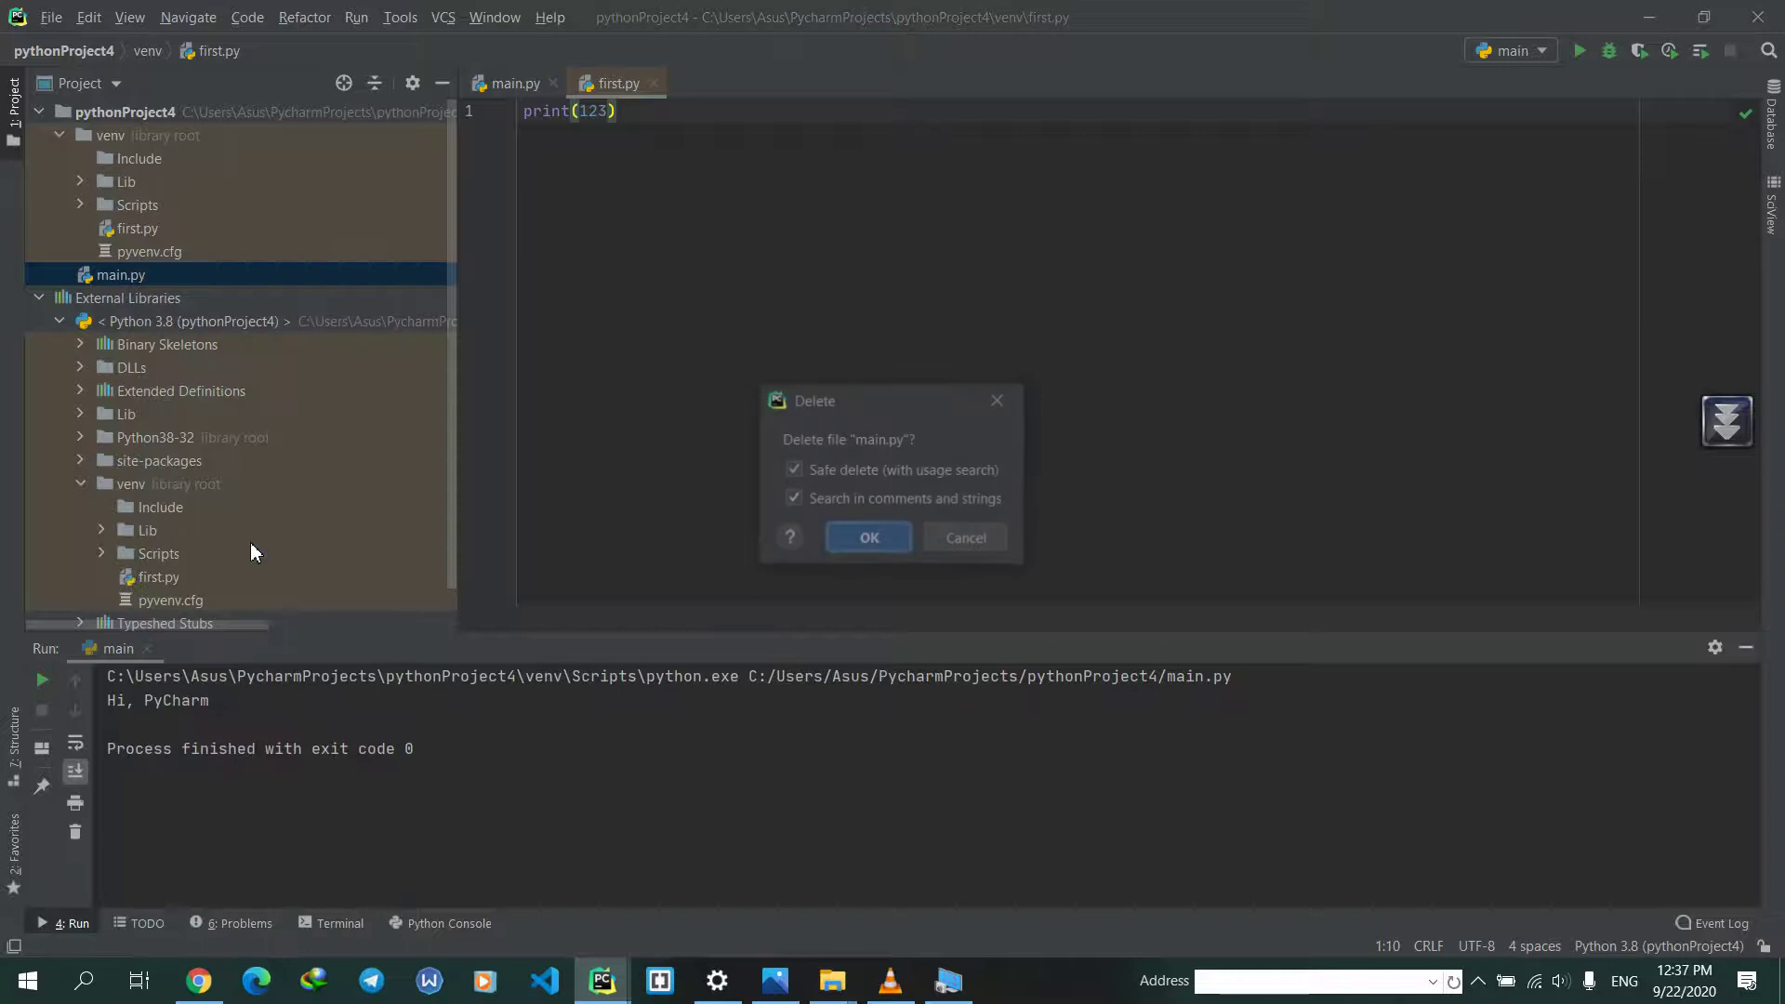
left_click(878, 542)
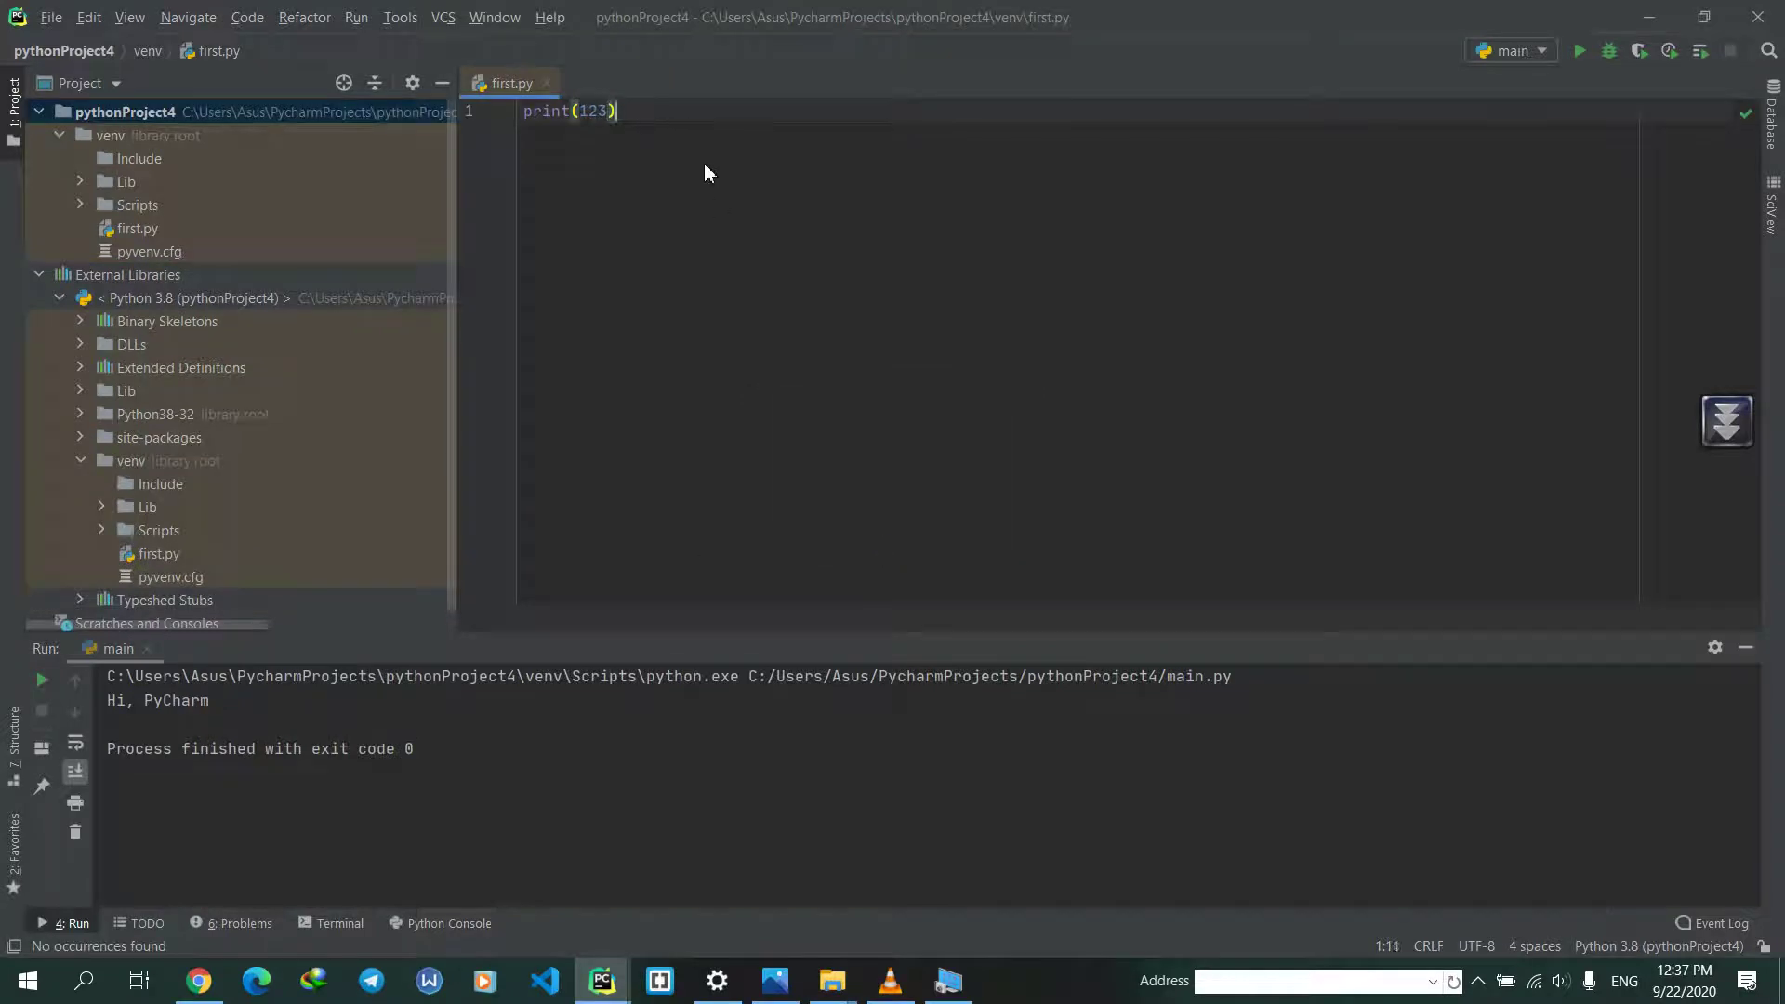
left_click(1580, 51)
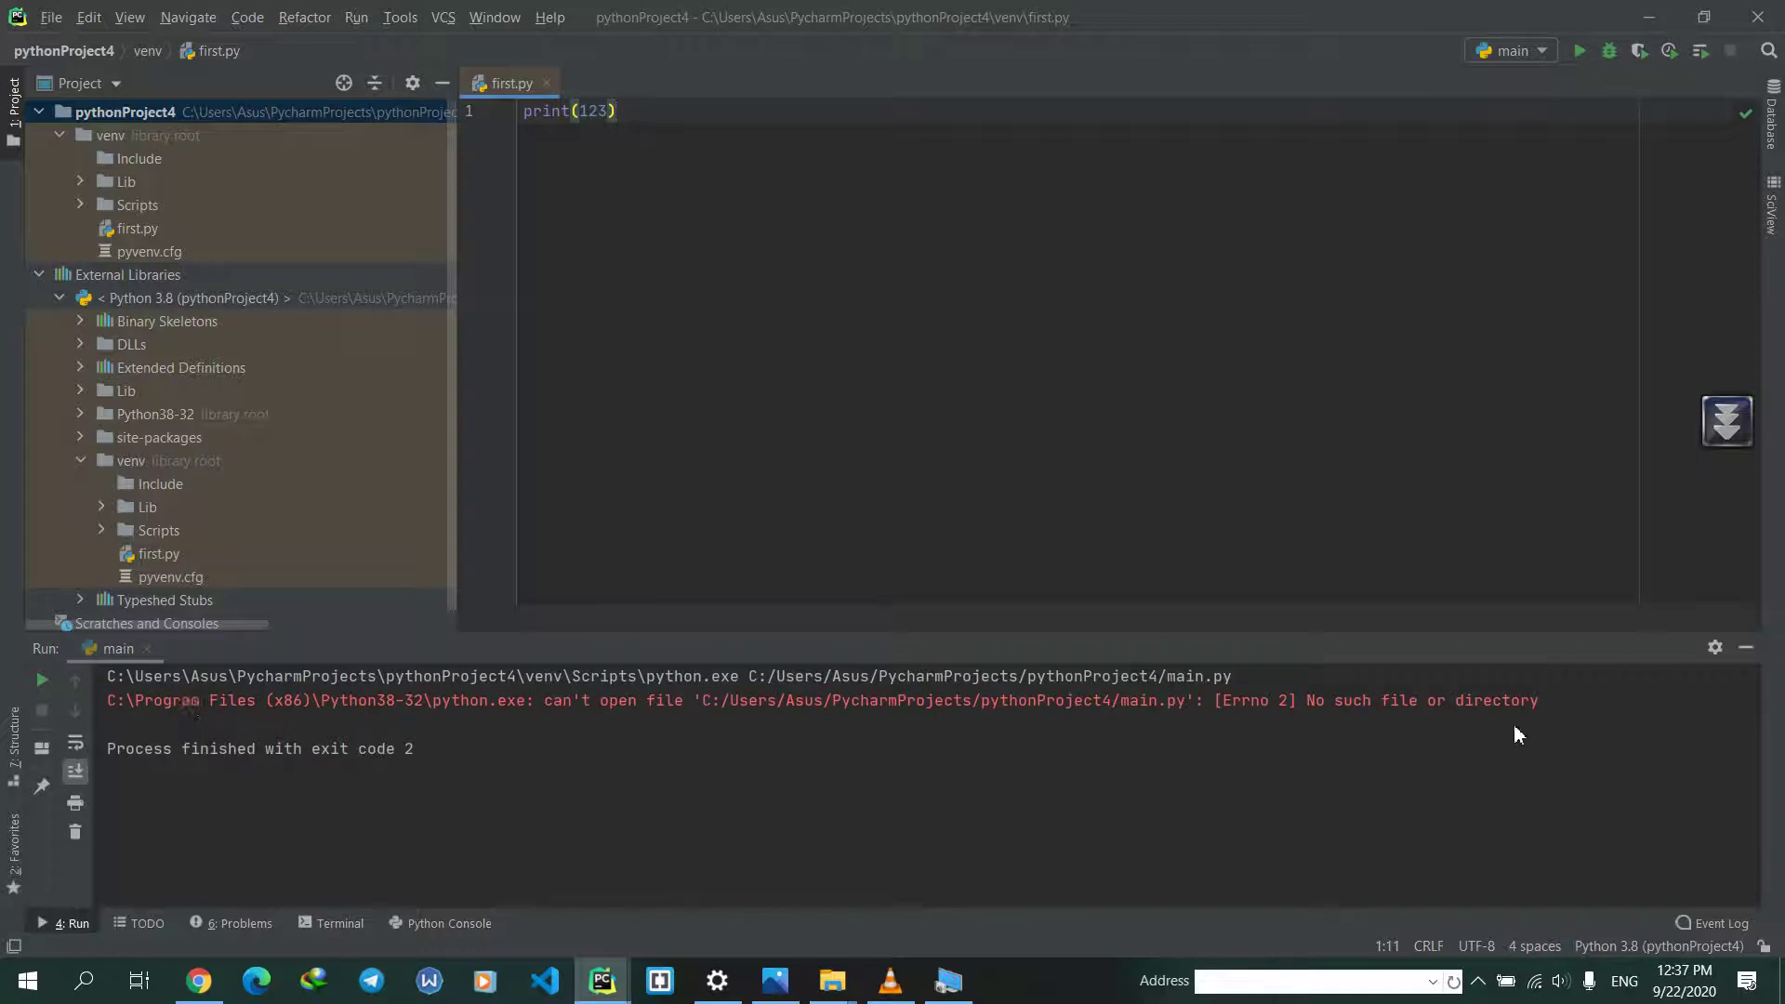
left_click_drag(1540, 702, 125, 676)
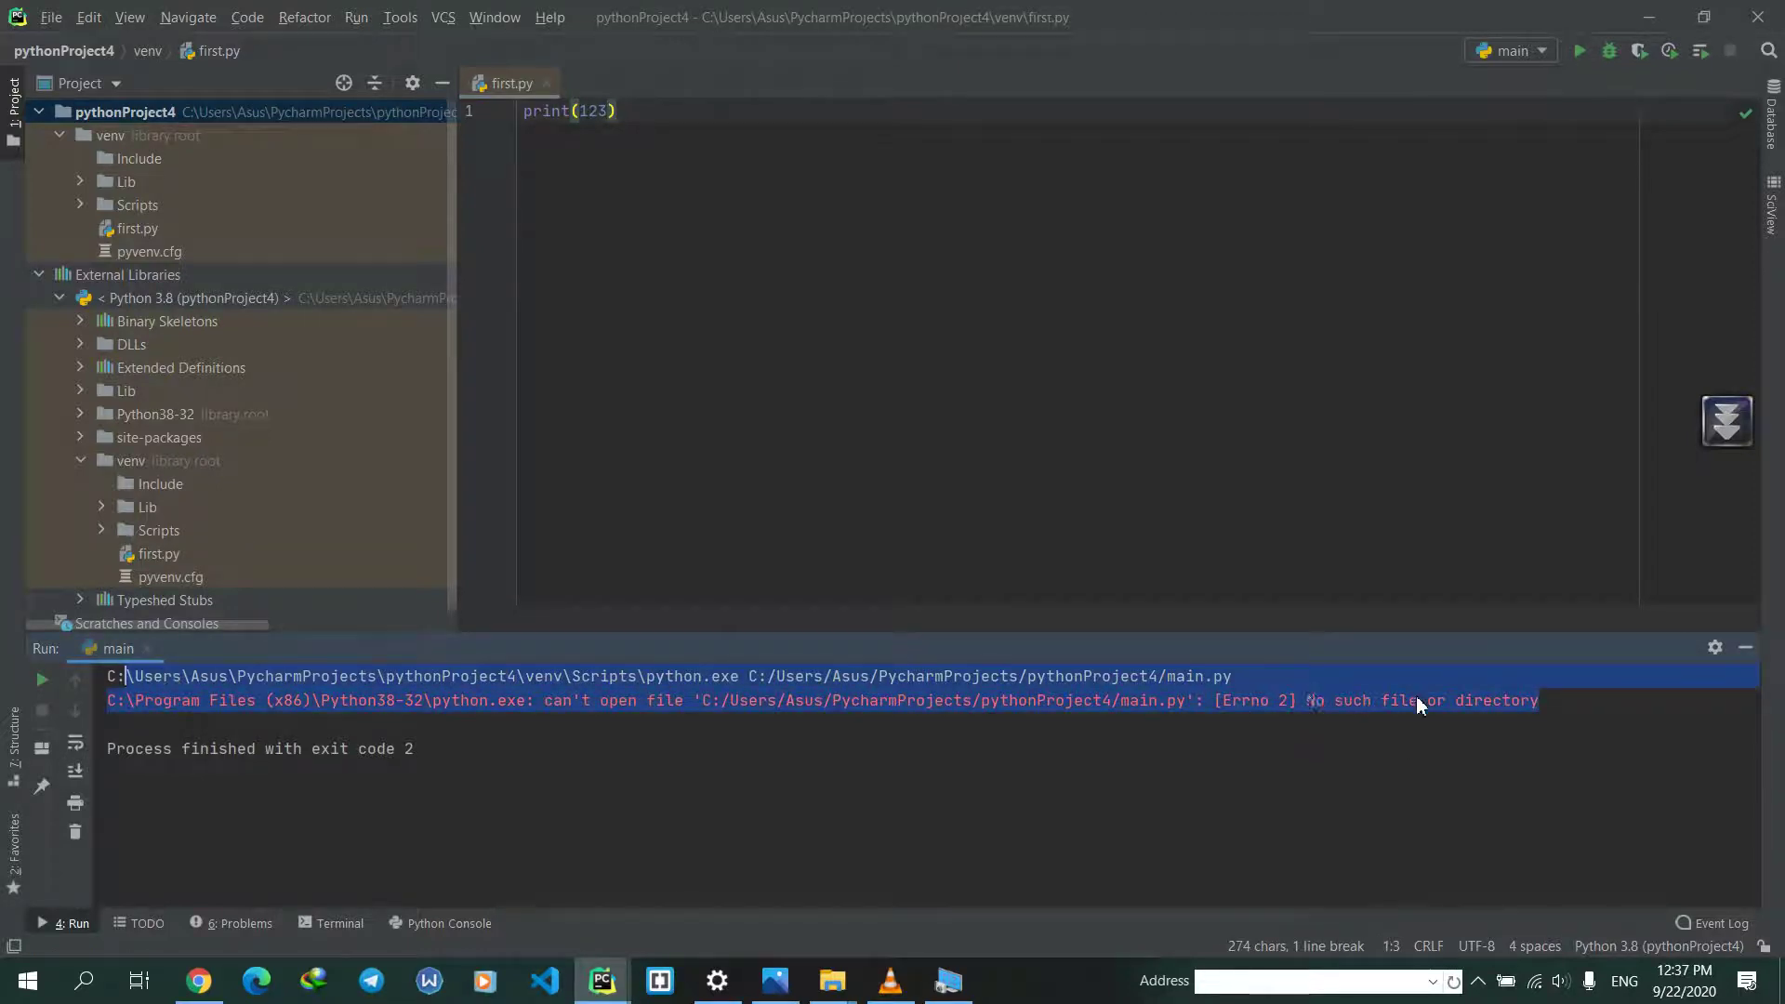
left_click(934, 721)
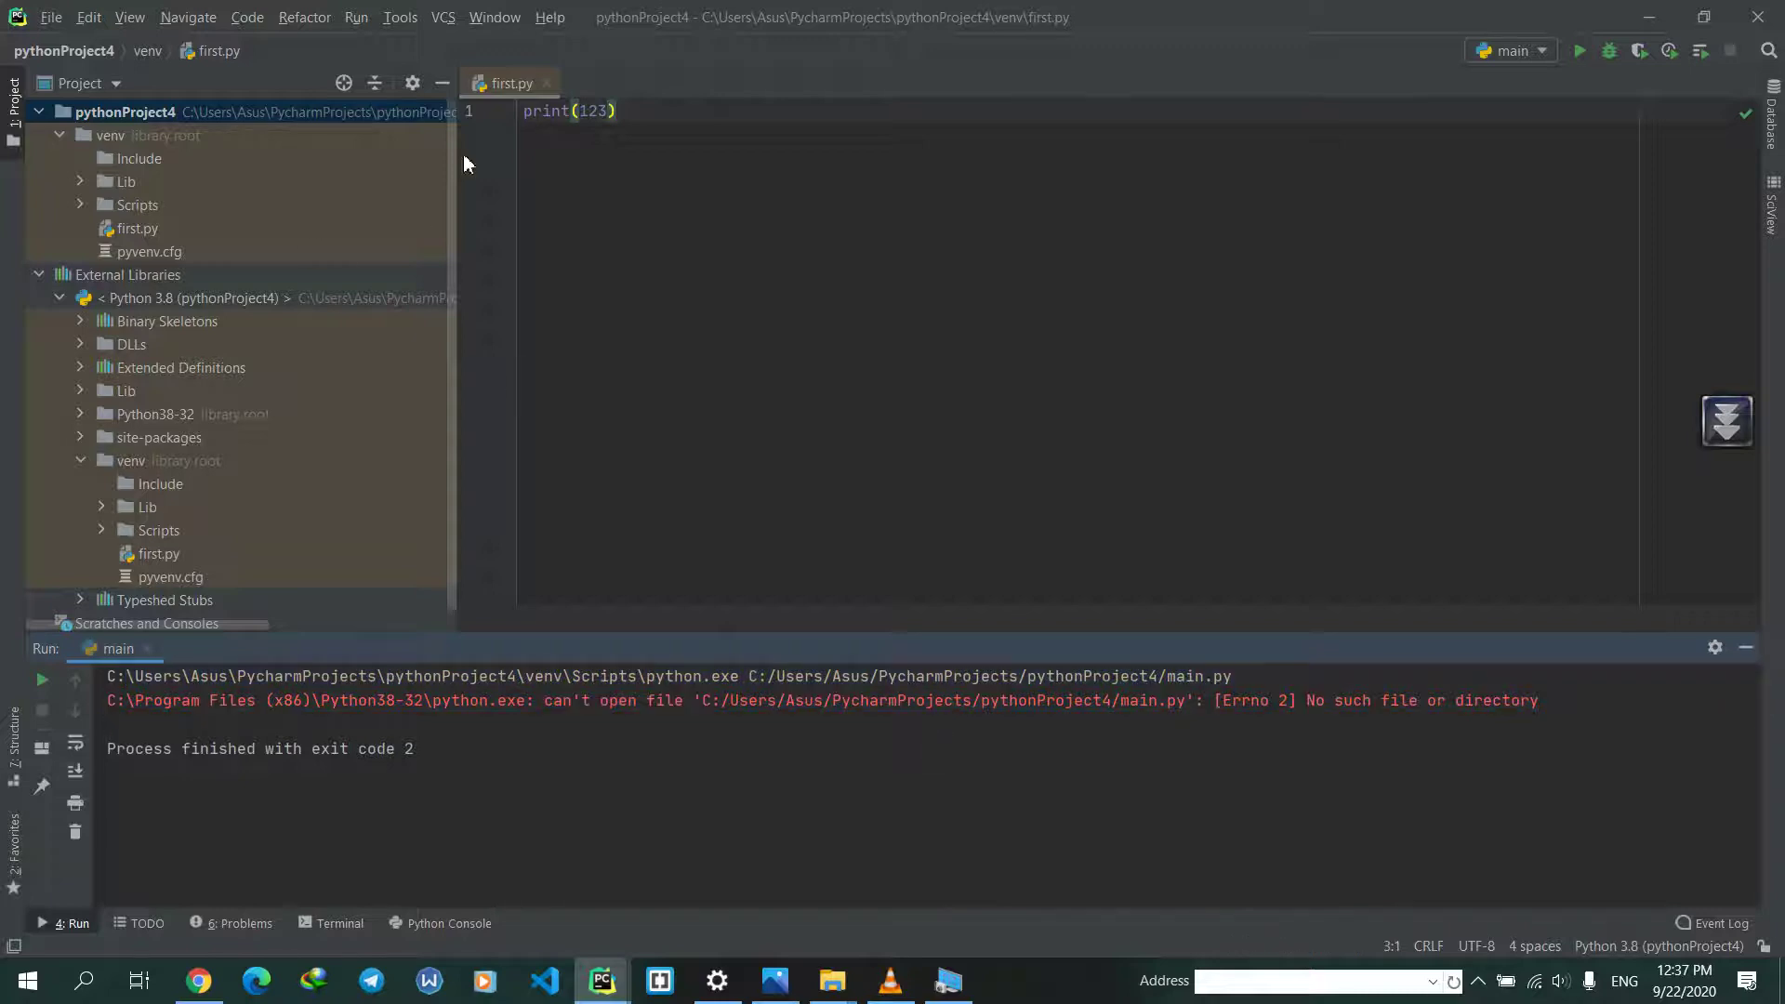
- Create pythonProject5 in this window with 'Create a main.py welcome script' unchecked
left_click(49, 19)
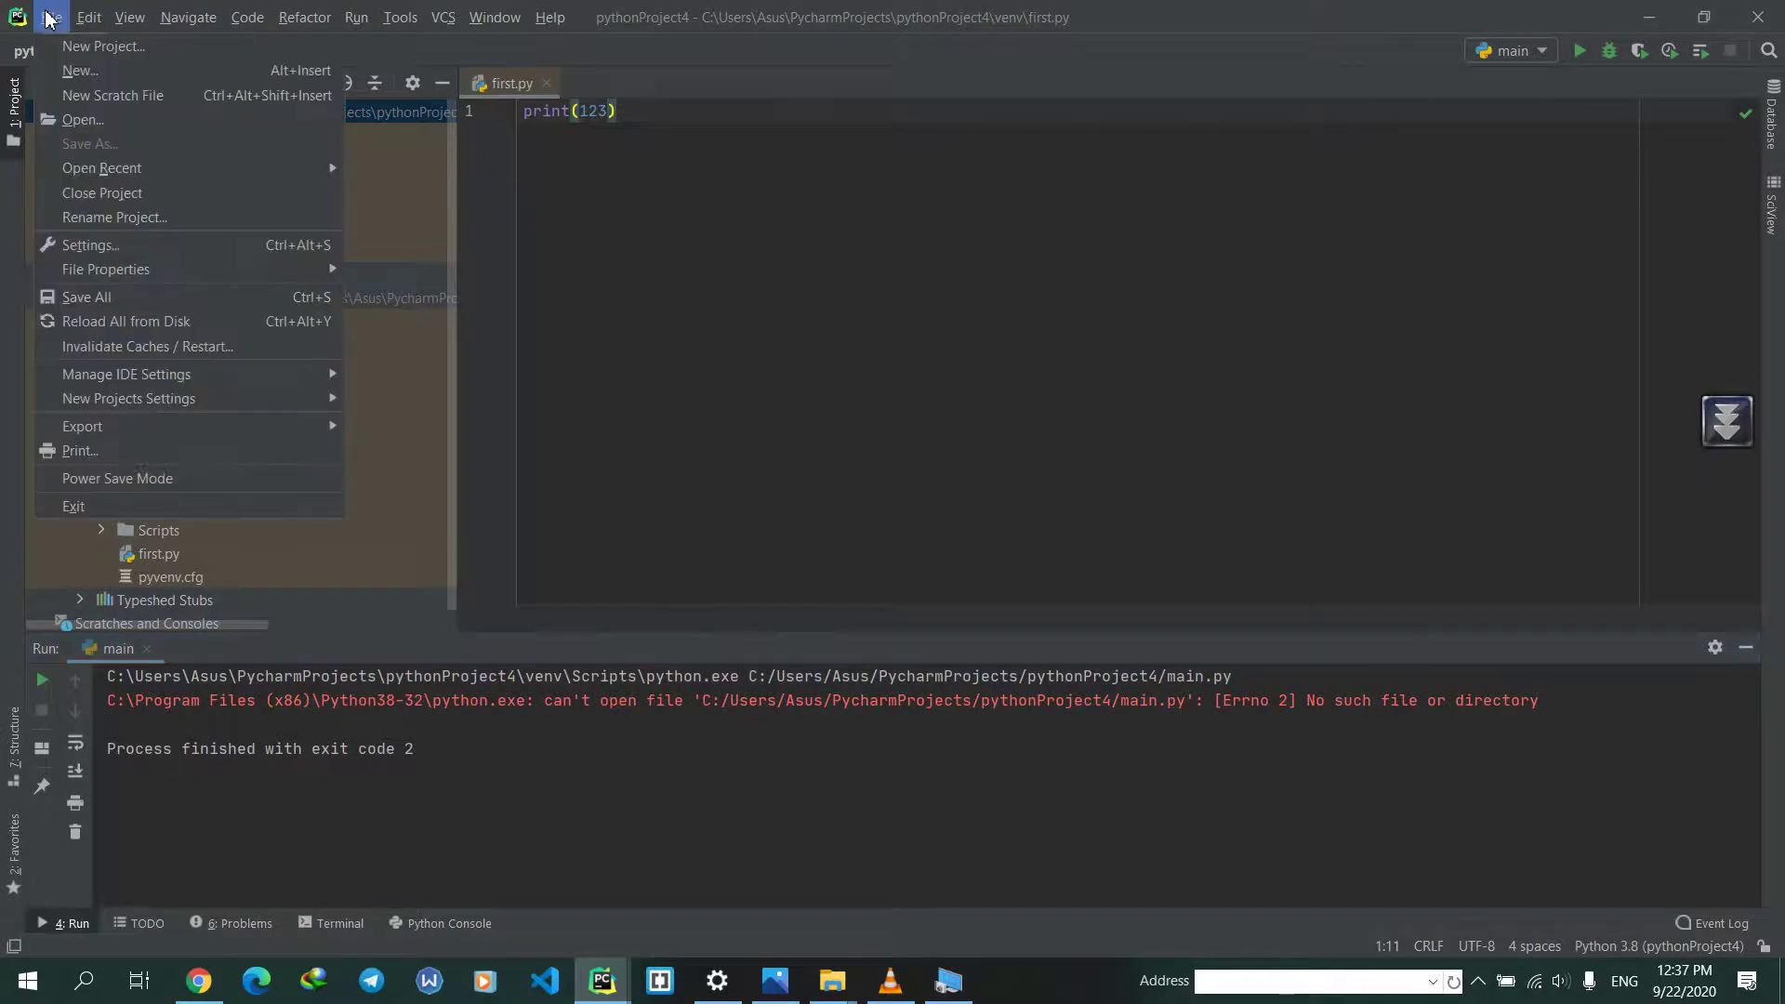
left_click(112, 47)
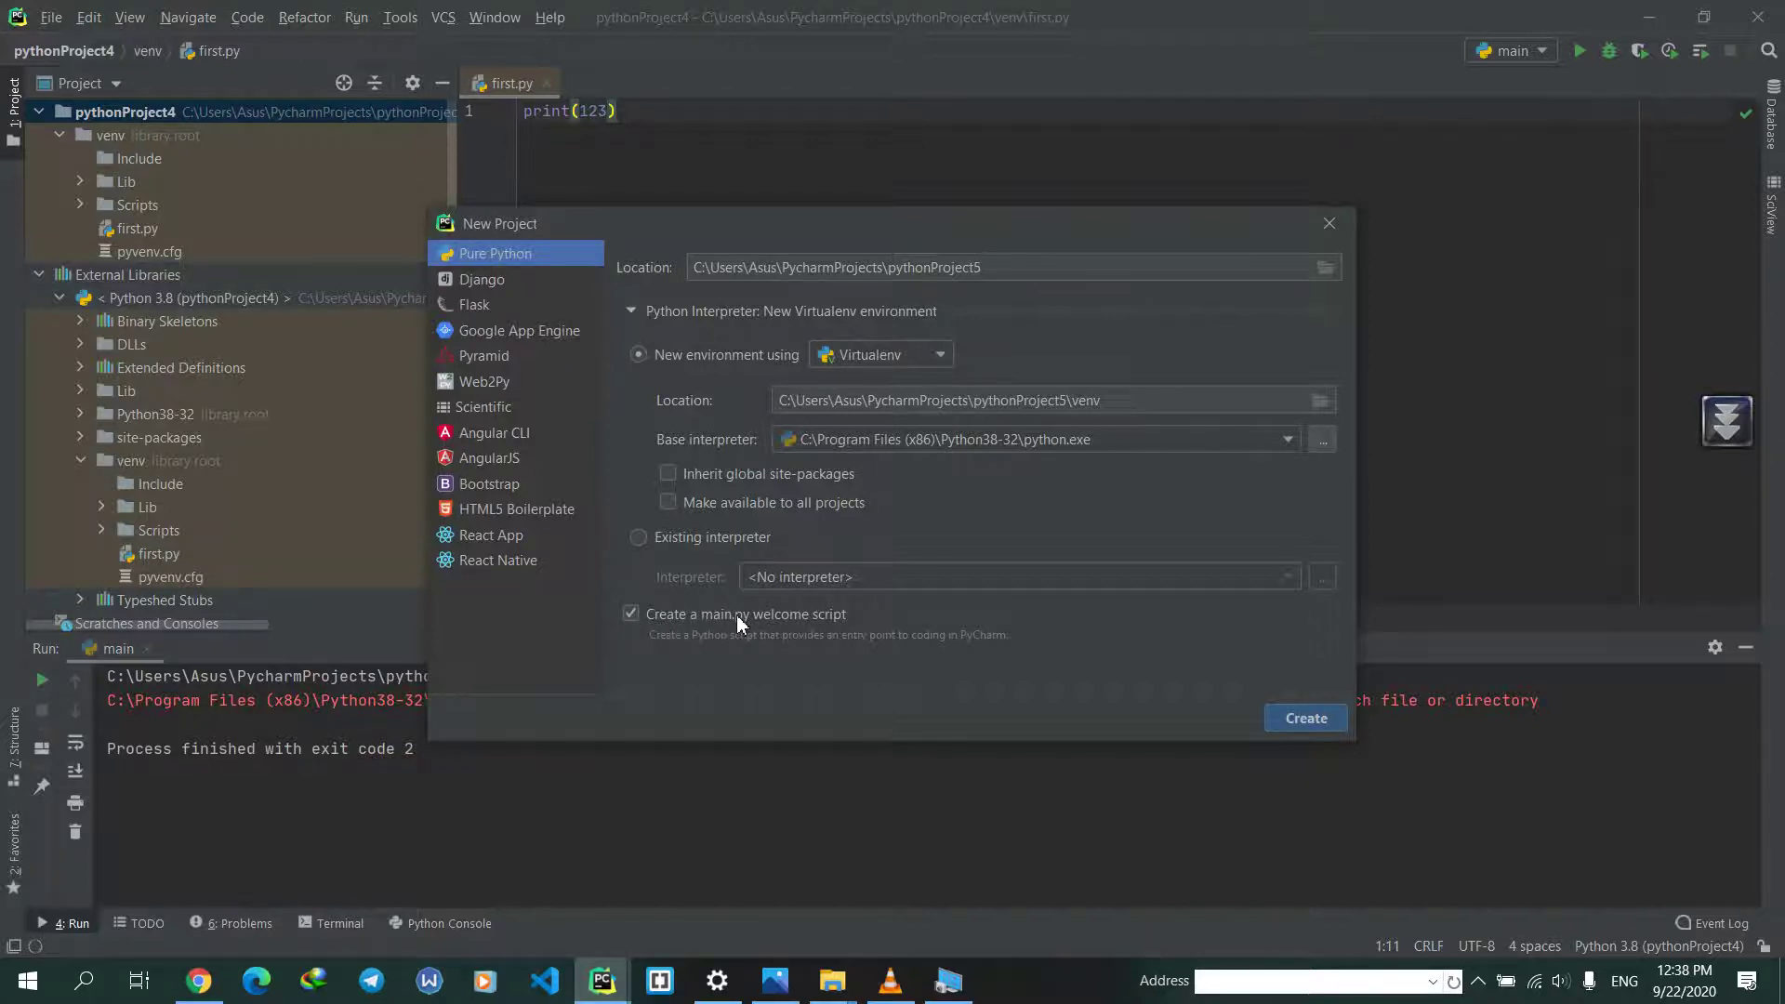
left_click(631, 616)
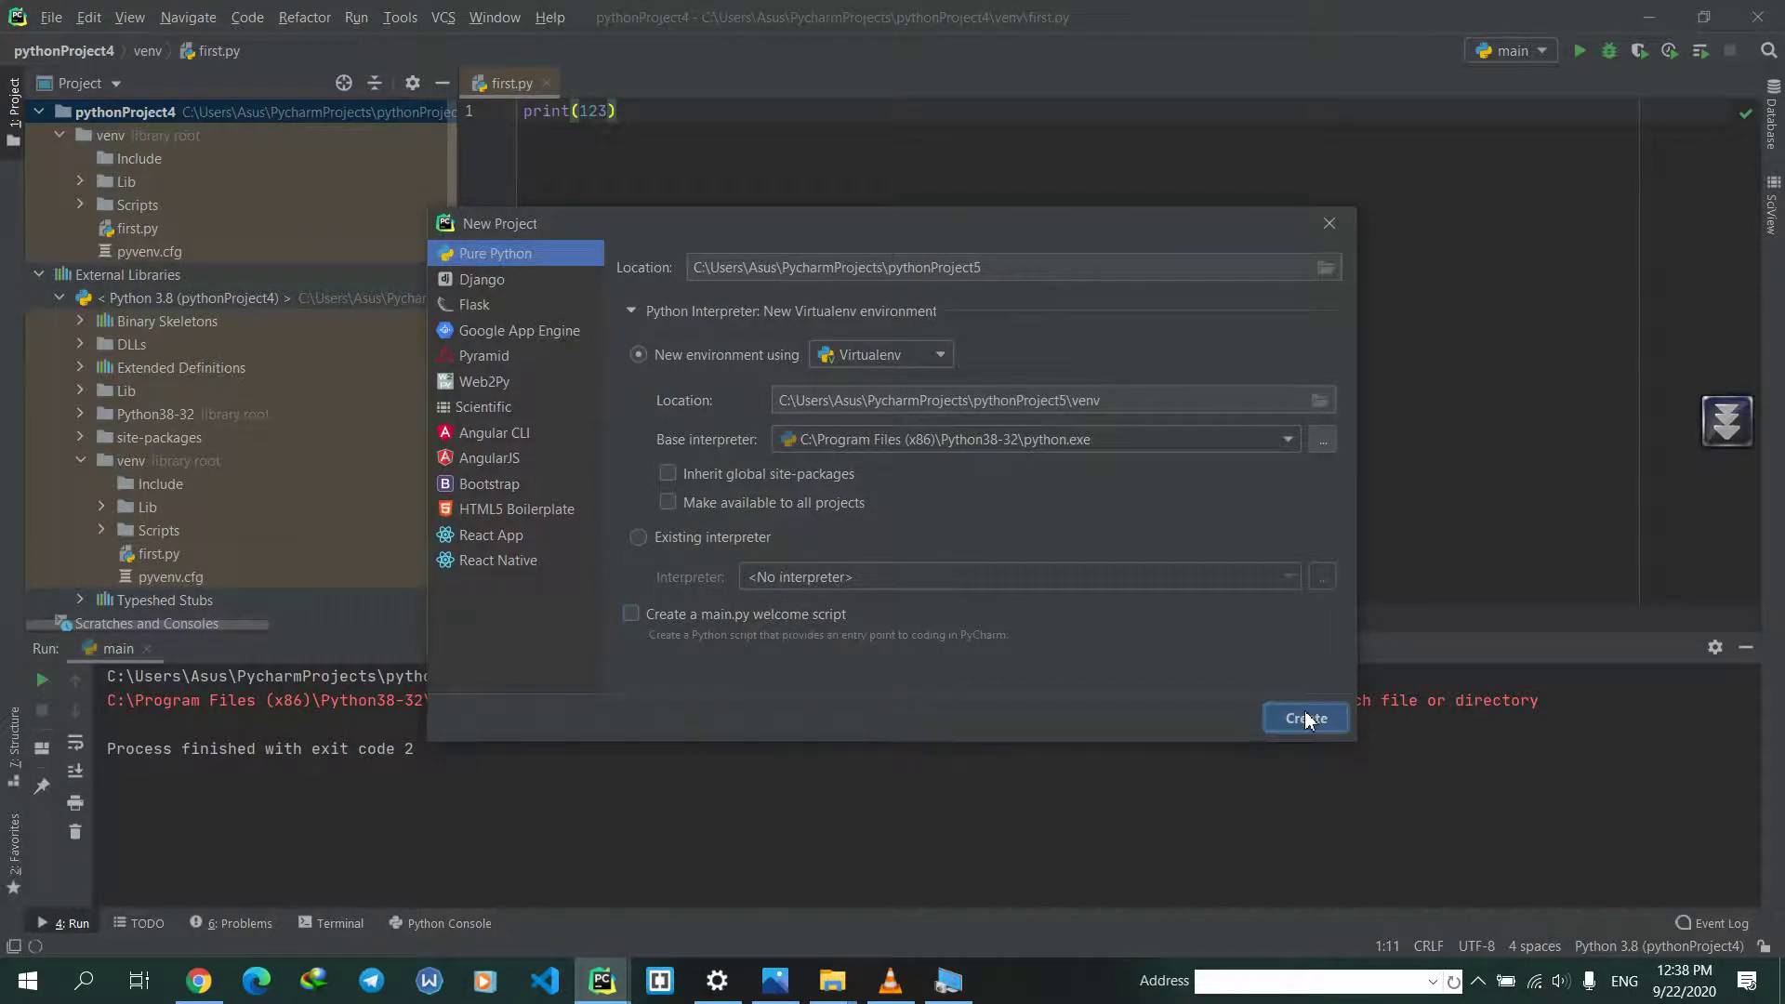
left_click(1307, 719)
left_click(862, 514)
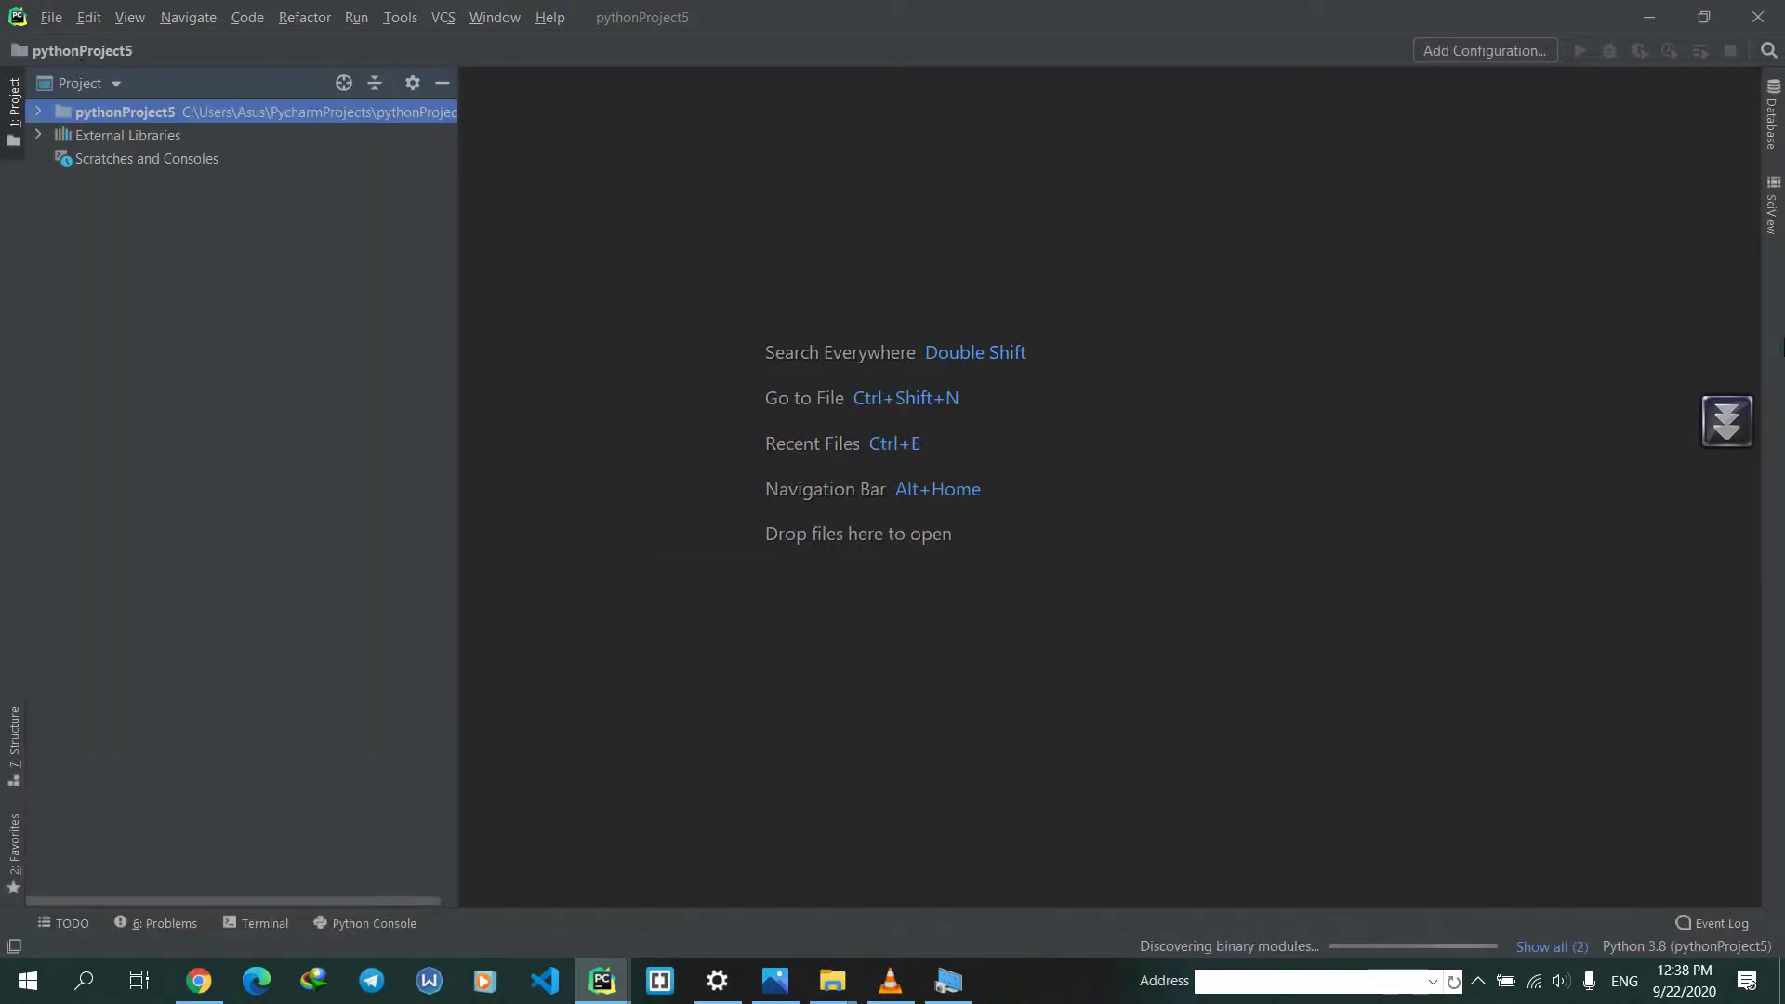
- Expand pythonProject5 in the project tree once its venv setup finishes
double_click(87, 111)
- Create first.py in pythonProject5's venv folder and write print(123) in it
left_click(97, 123)
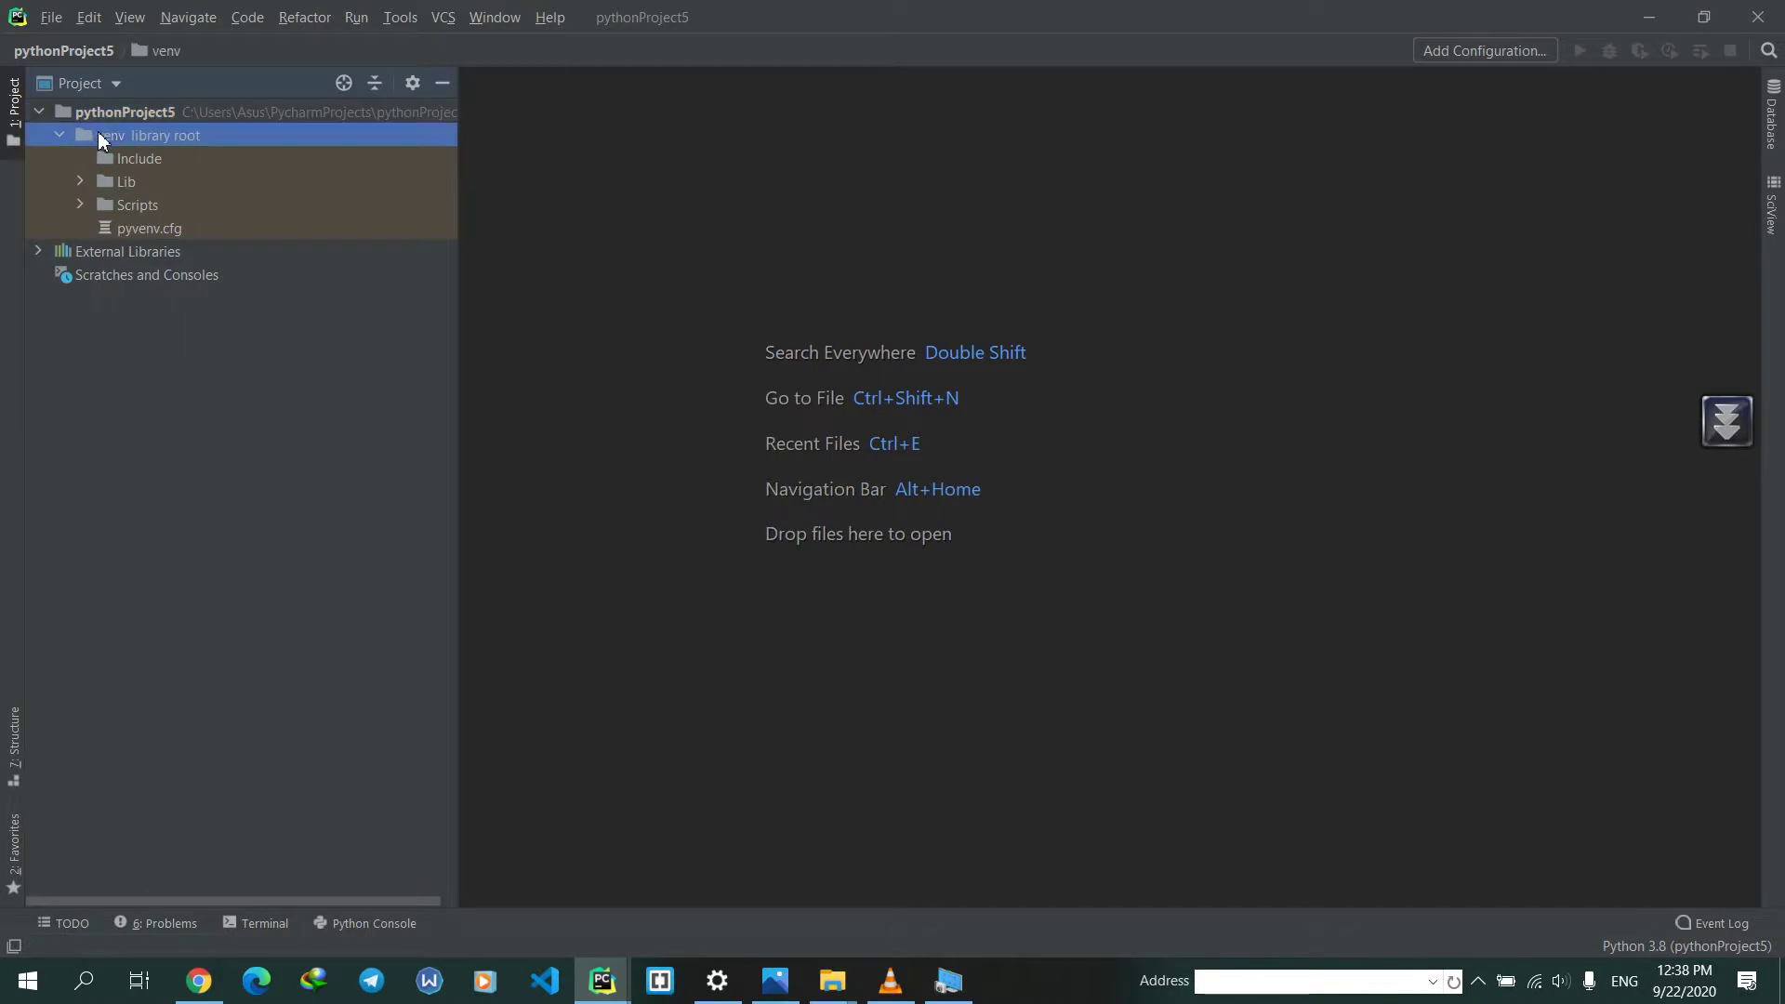
right_click(98, 132)
mouse_move(465, 246)
left_click(466, 247)
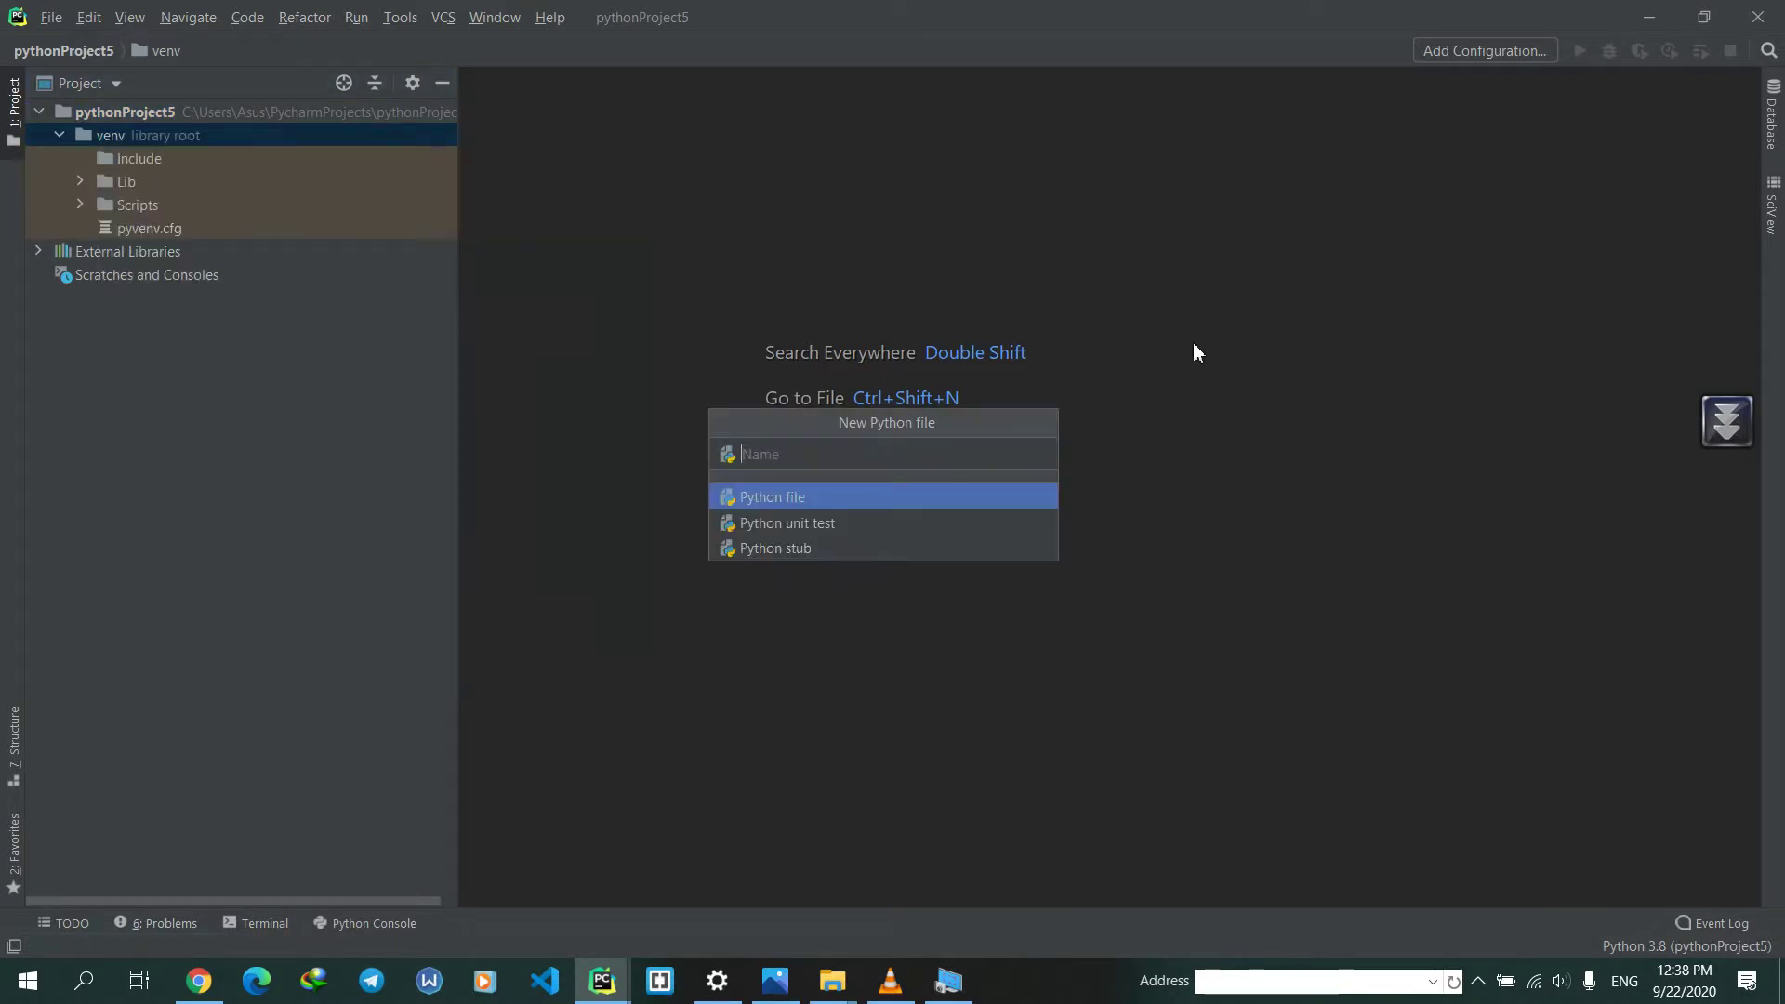
type("first")
key("Return")
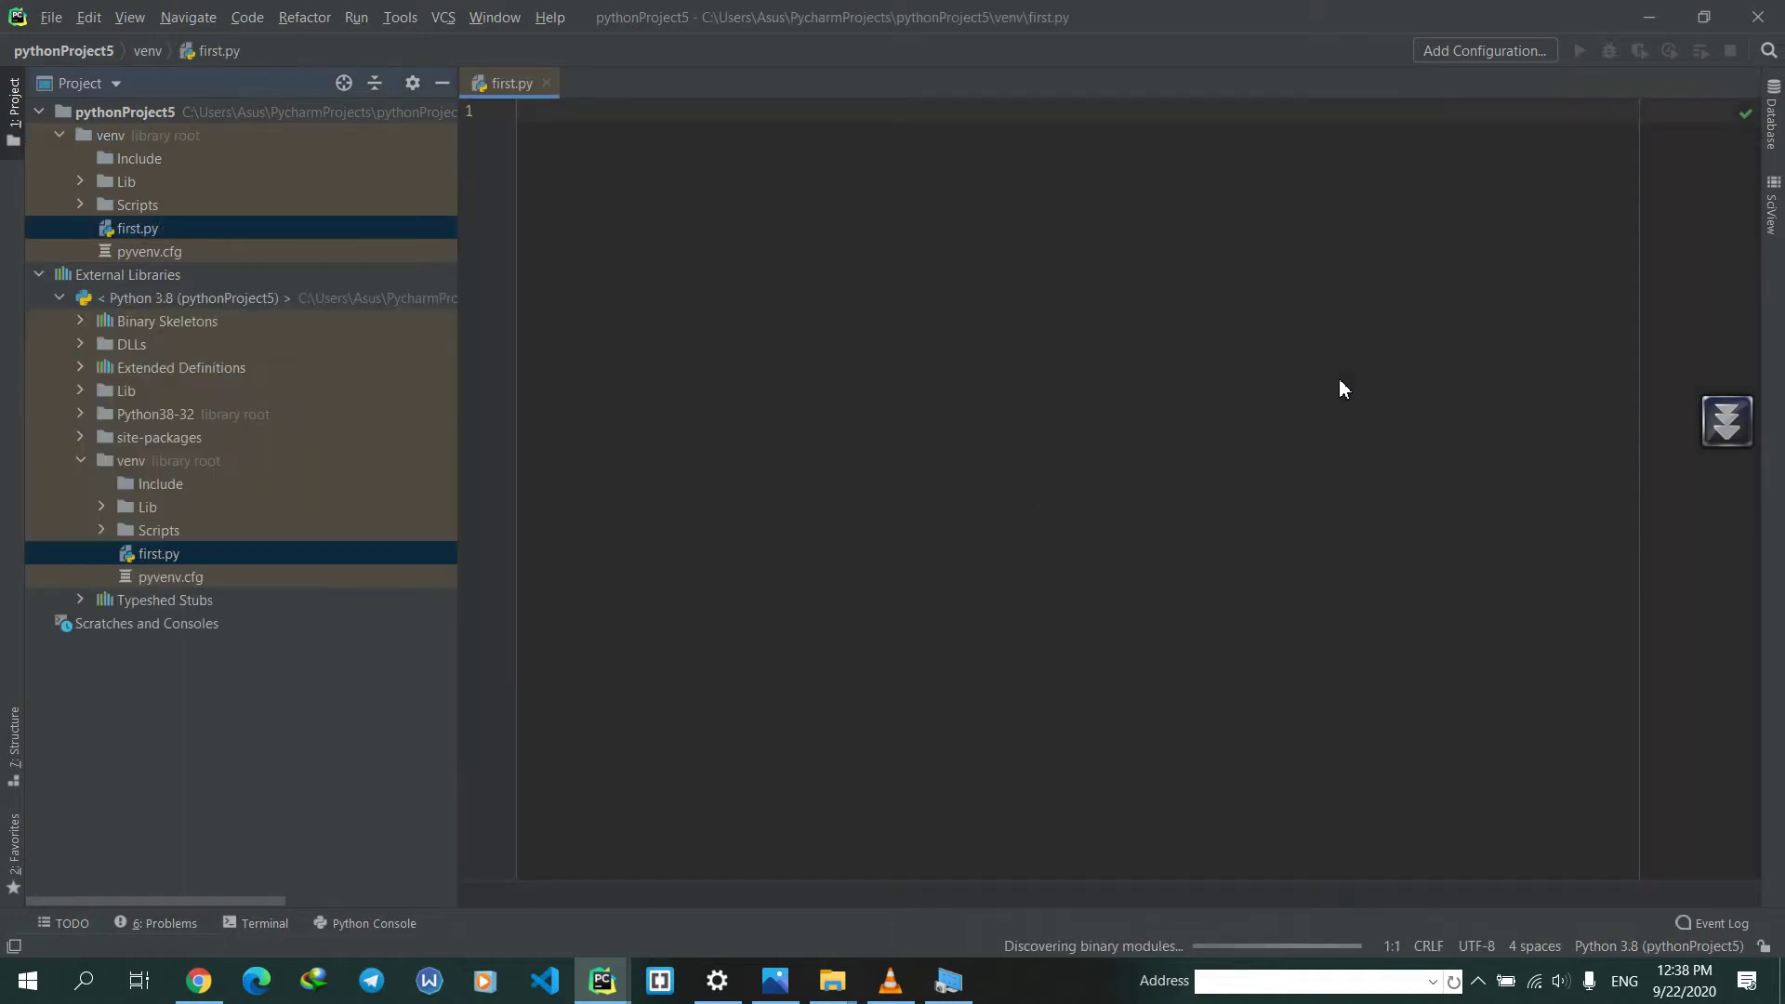
type("print")
key("Return")
type("print(123")
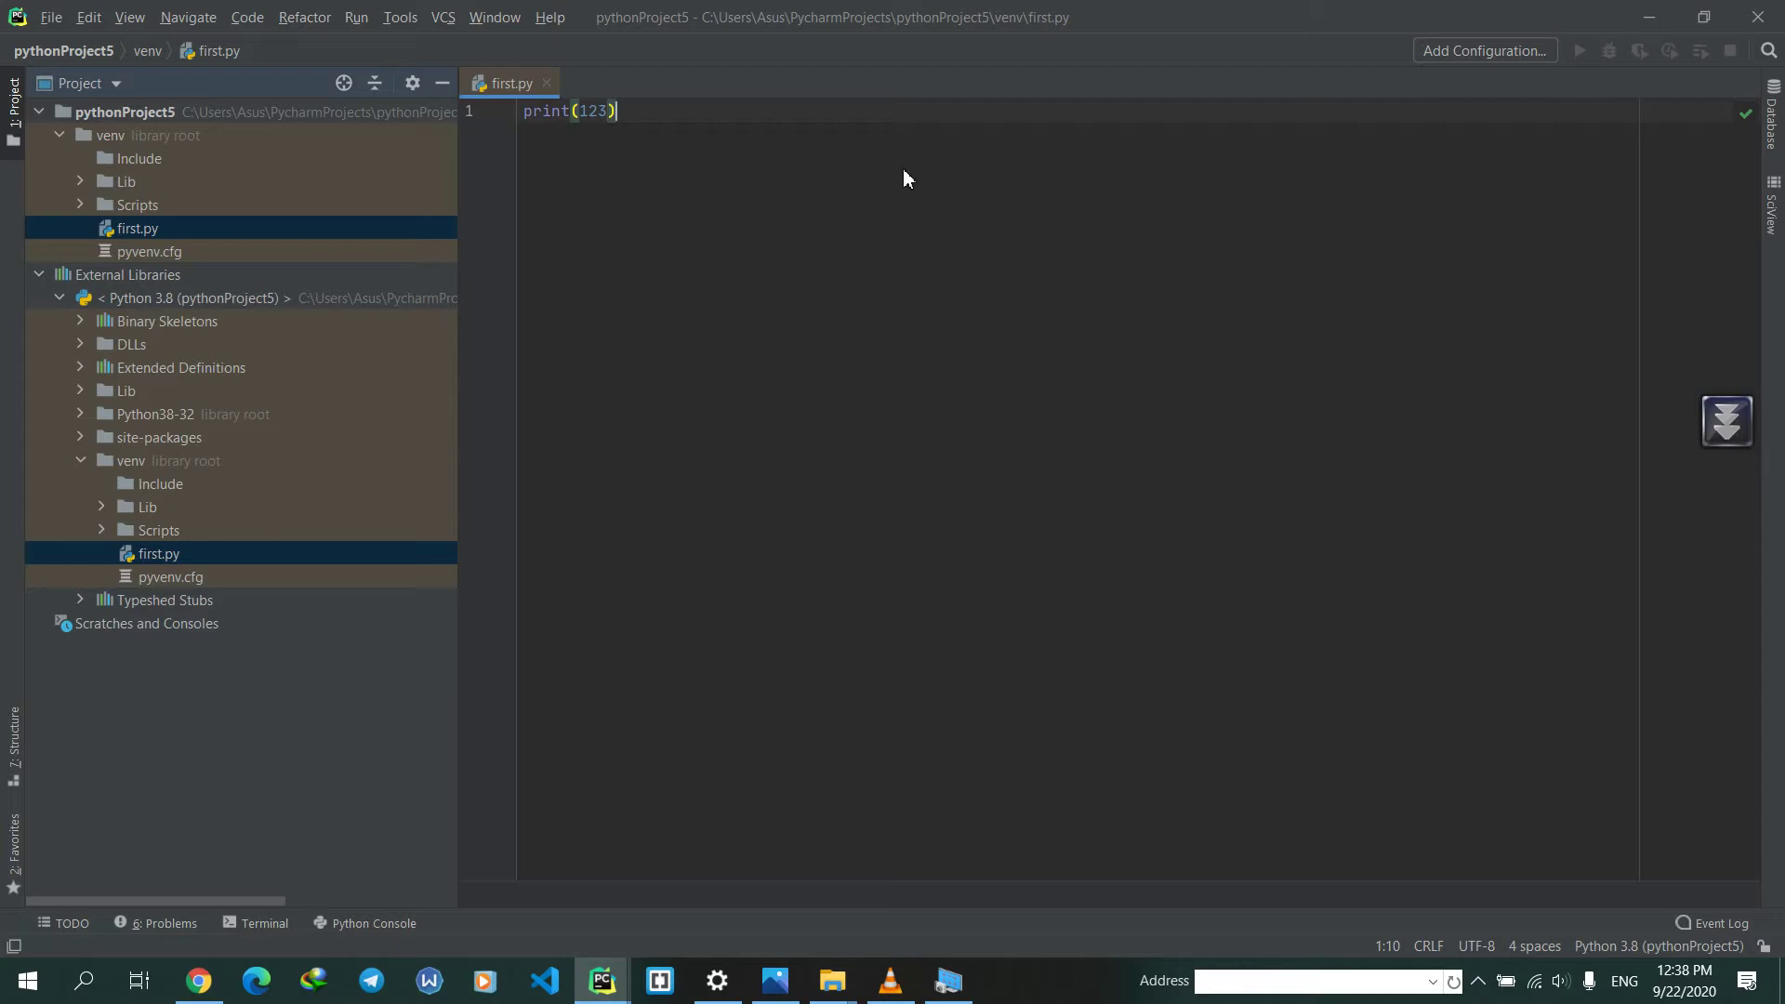
right_click(900, 169)
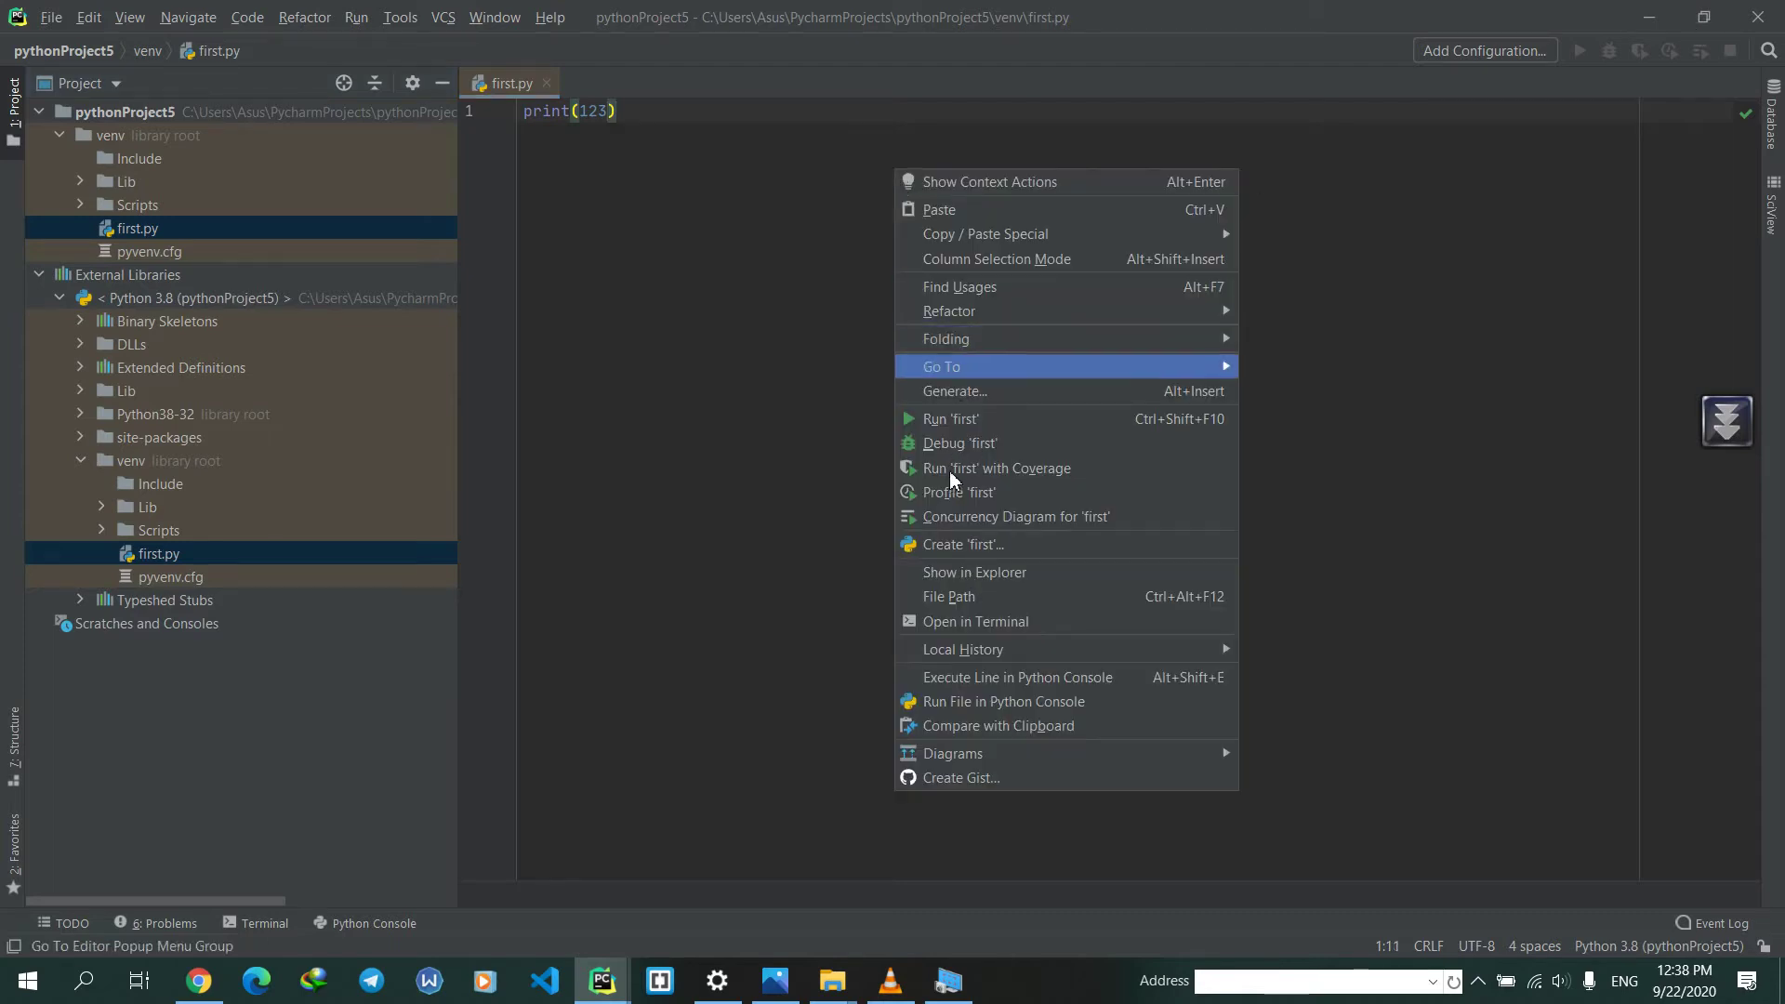
- Run 'first' from the editor context menu, printing 123 with exit code 0
left_click(954, 423)
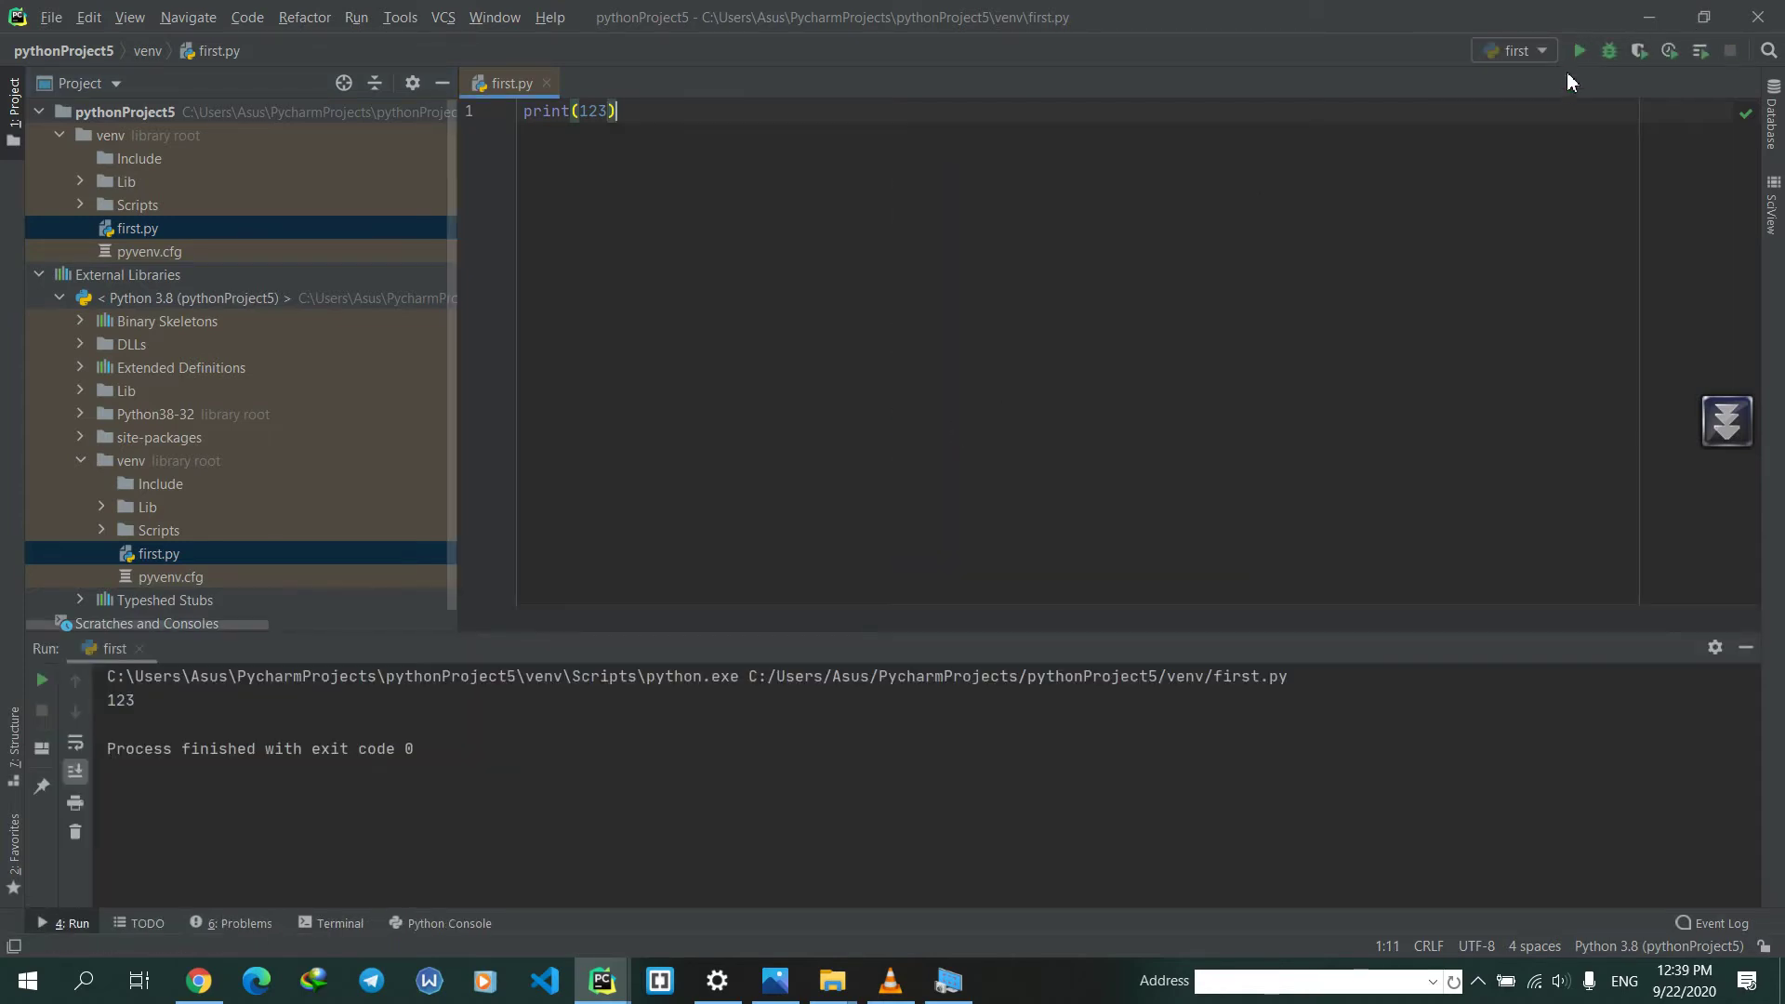